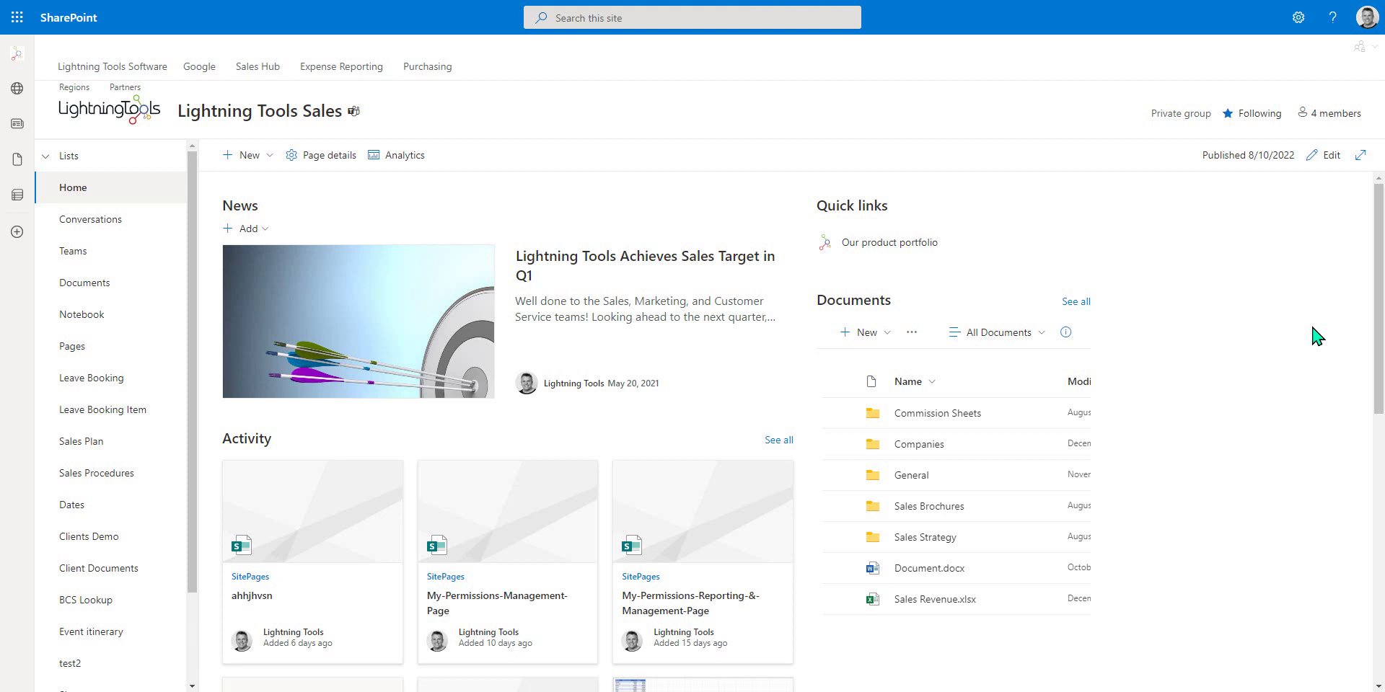
# Open the Documents library from the Lightning Tools Sales site navigation.
pyautogui.click(107, 283)
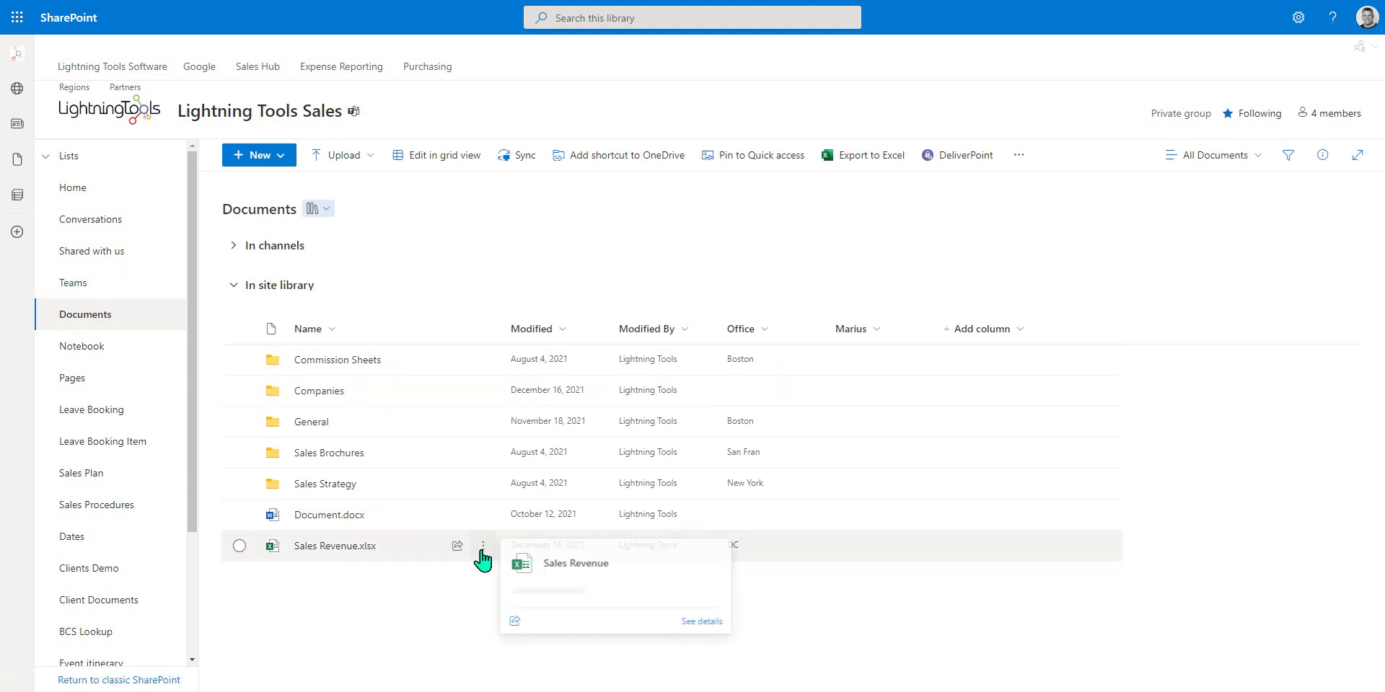
# Share Sales Revenue.xlsx with a link that works for specific people, keeping Can edit.
pyautogui.click(483, 548)
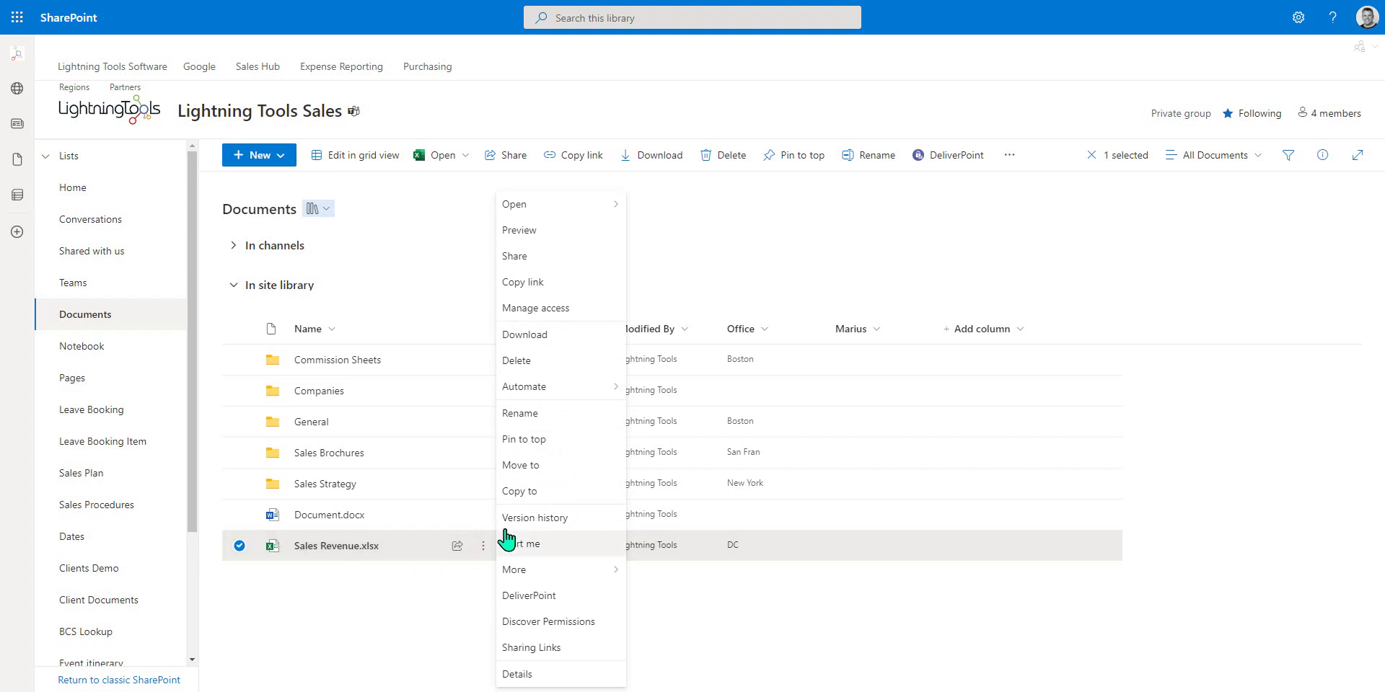
pyautogui.click(543, 258)
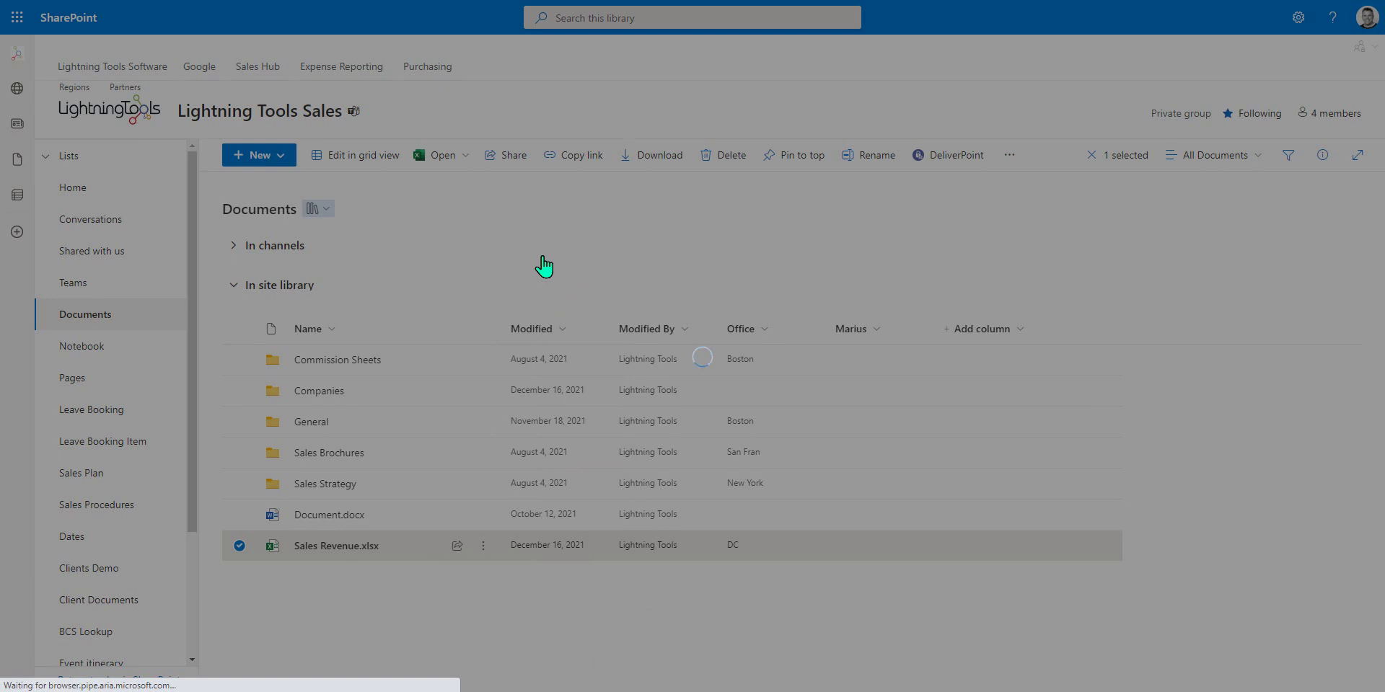
pyautogui.click(576, 247)
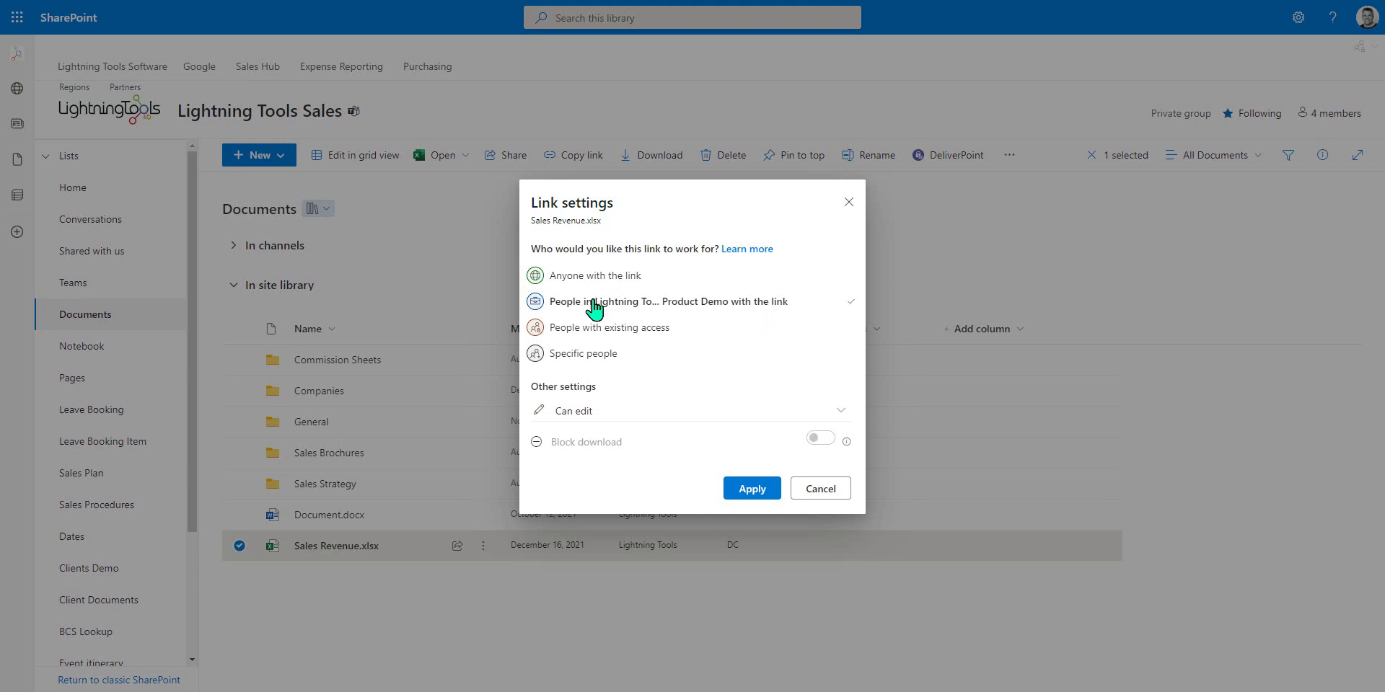
pyautogui.click(580, 357)
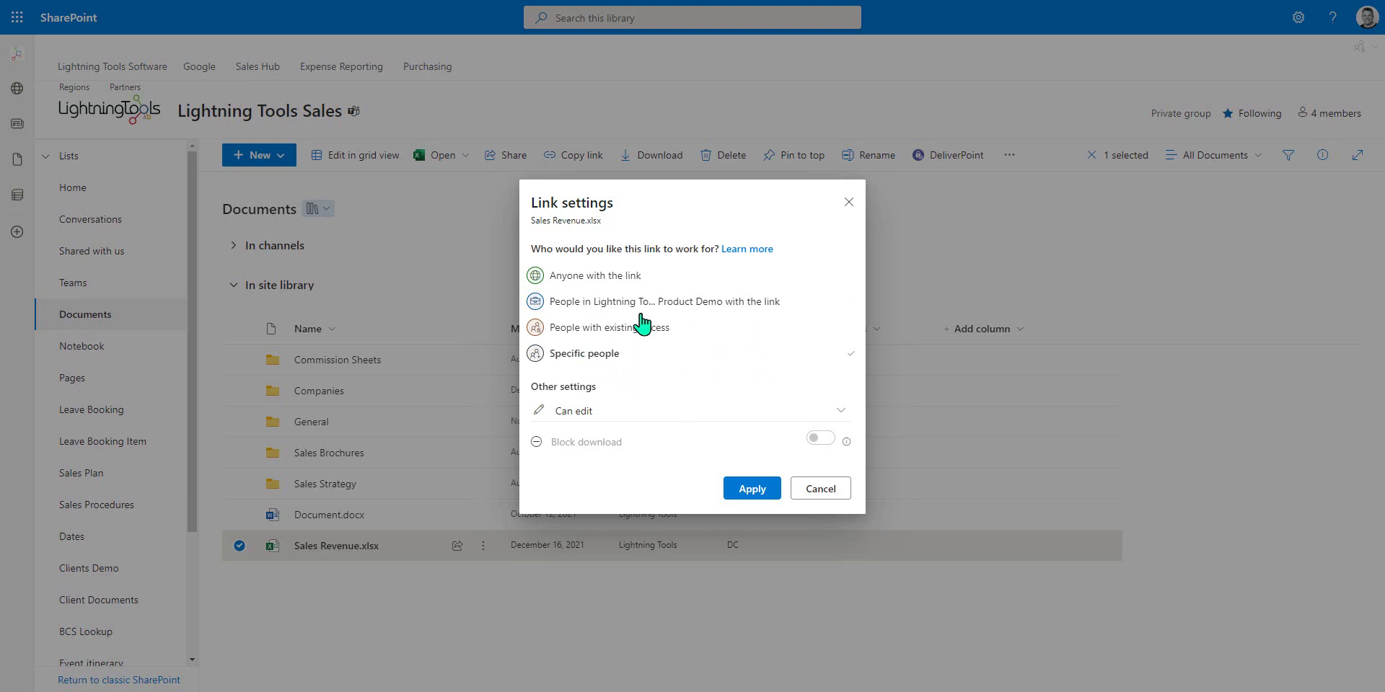
pyautogui.click(661, 411)
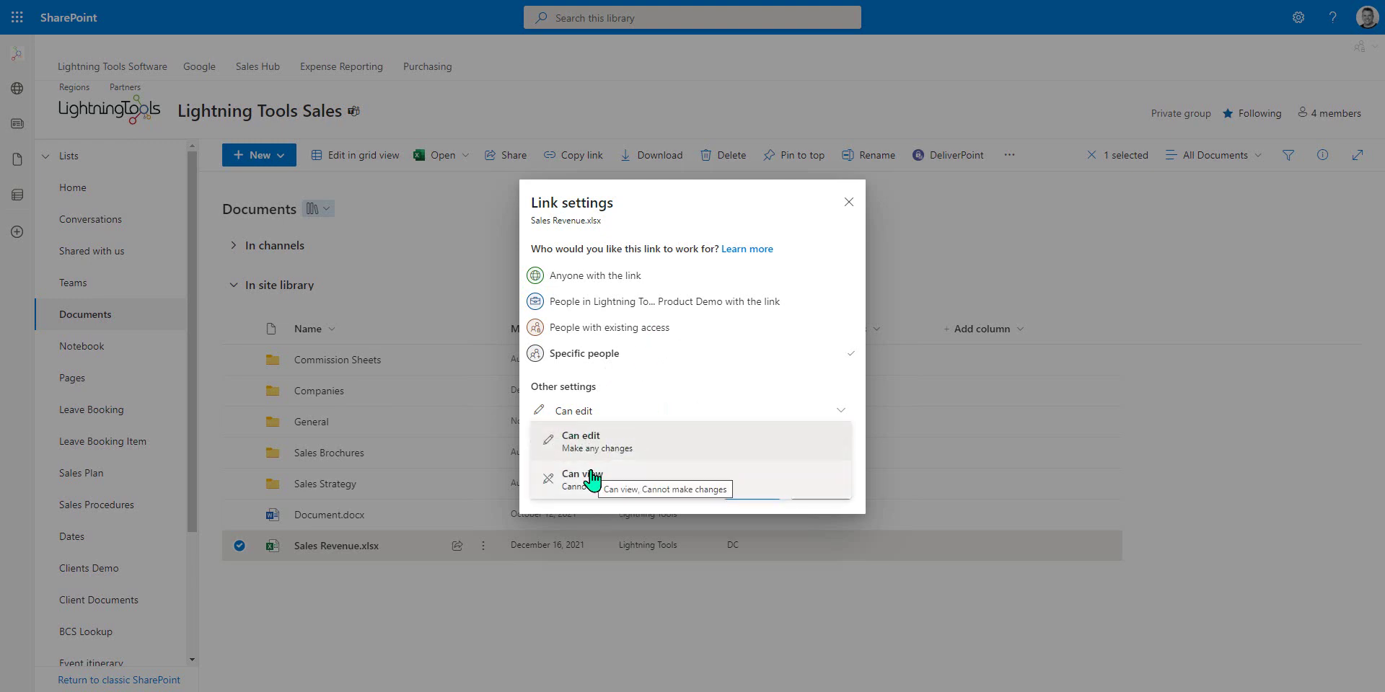
pyautogui.click(660, 451)
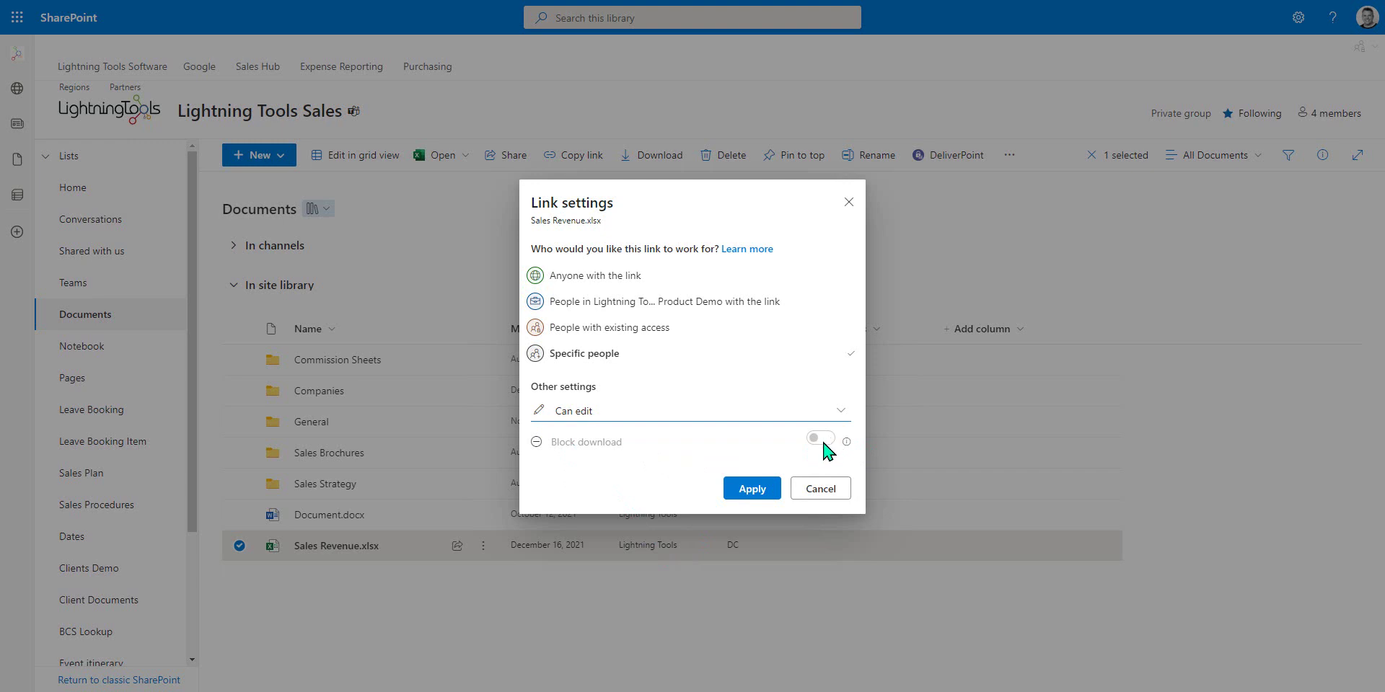
pyautogui.click(729, 498)
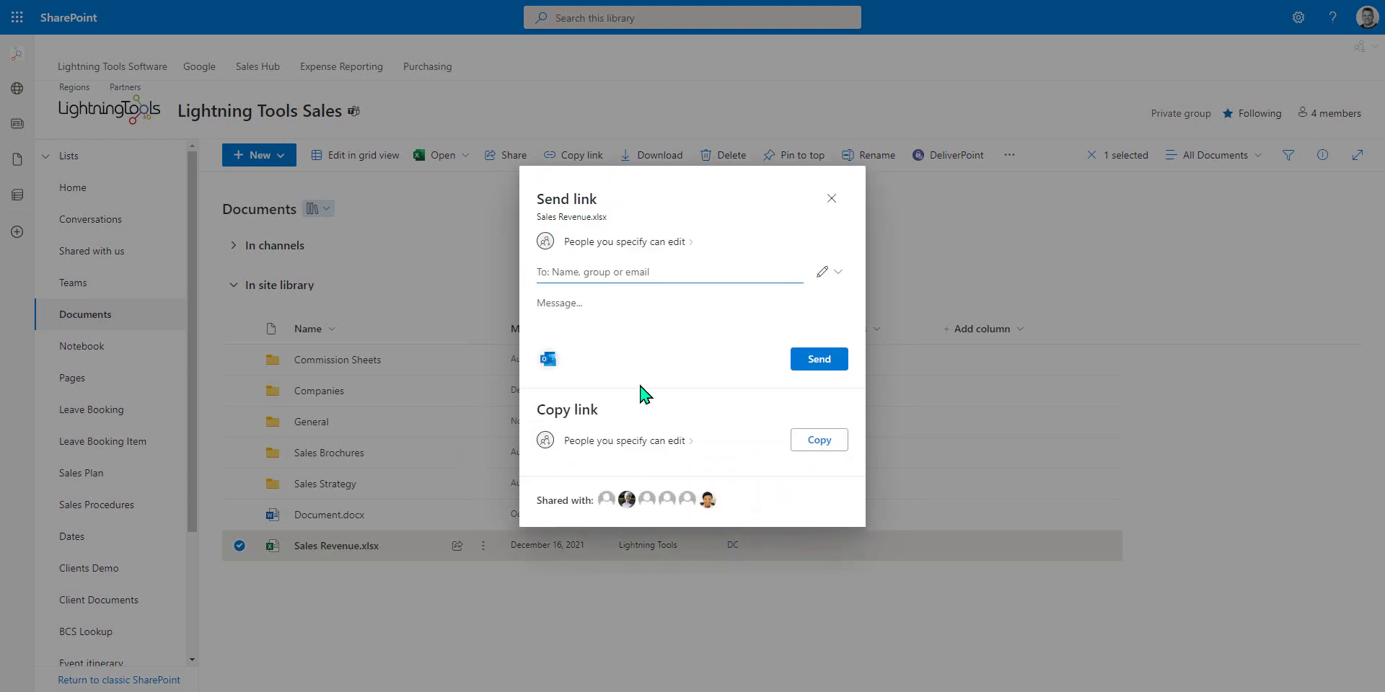
# Add a colleague and an external e-mail address as recipients, then copy the Sales Revenue.xlsx link.
pyautogui.write('brett')
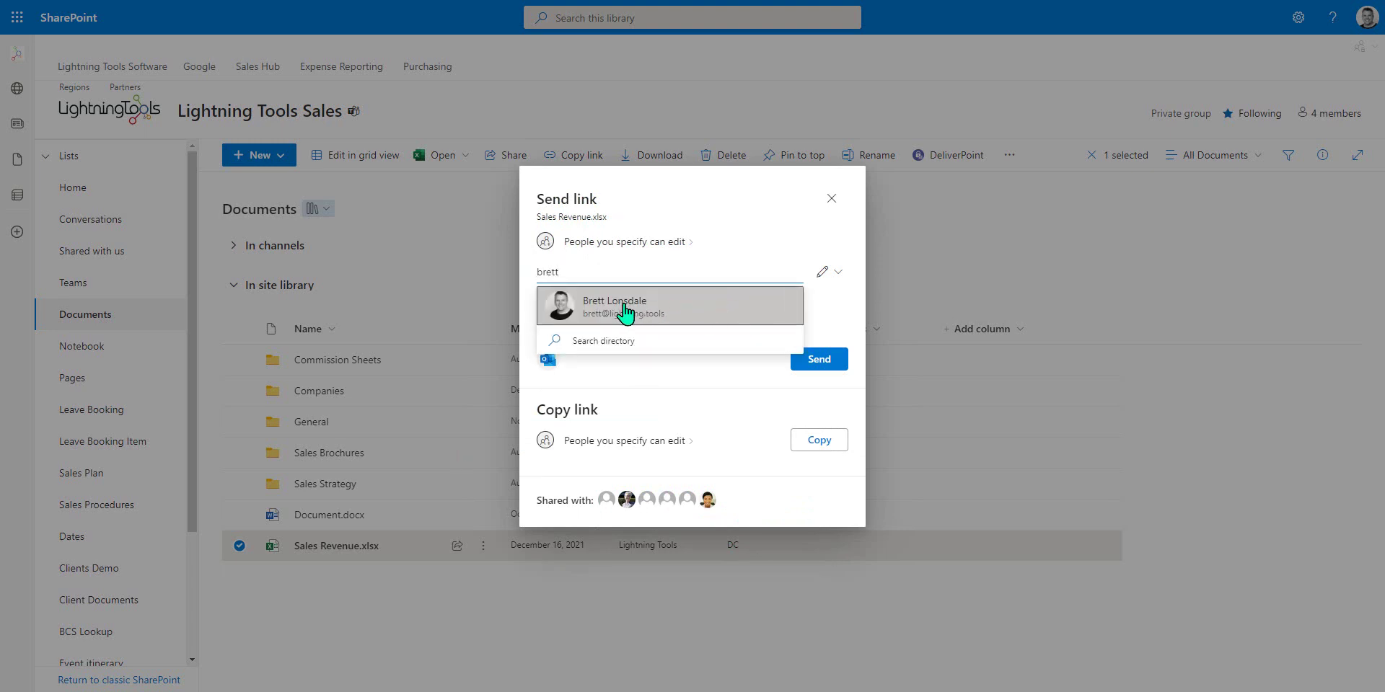
pyautogui.click(671, 312)
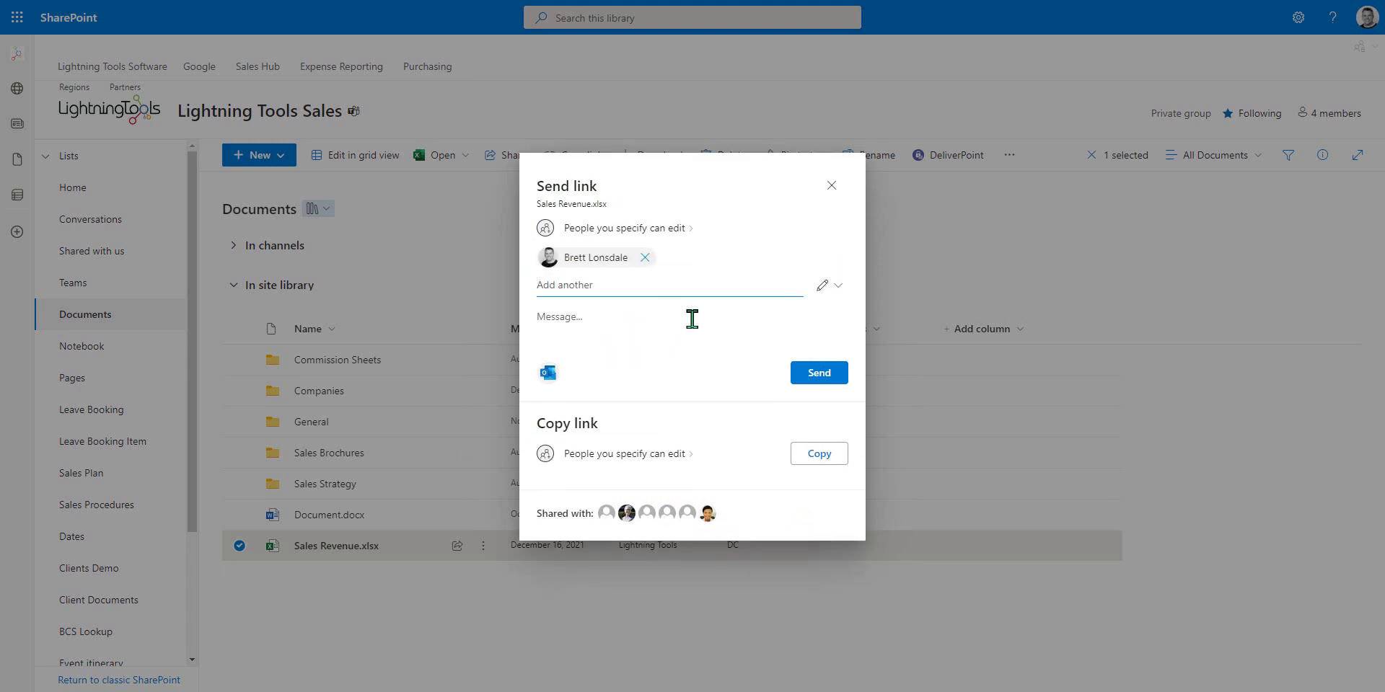
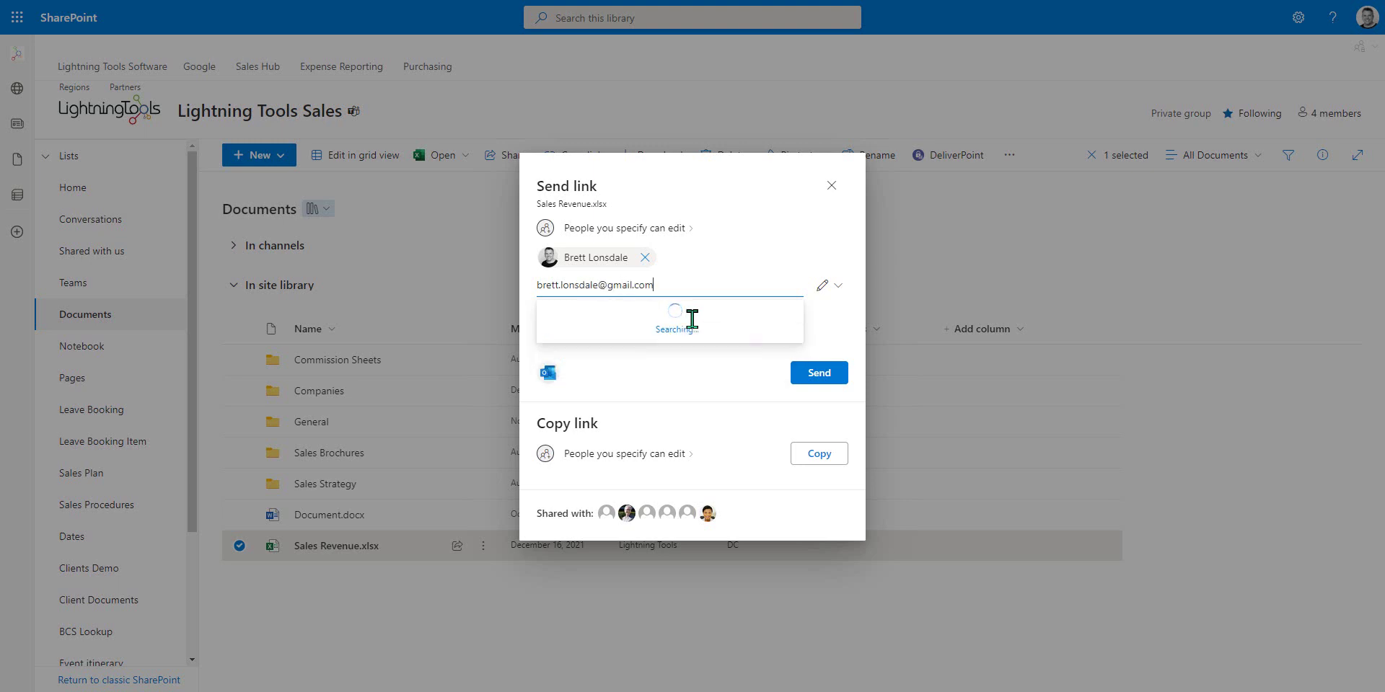
pyautogui.click(691, 326)
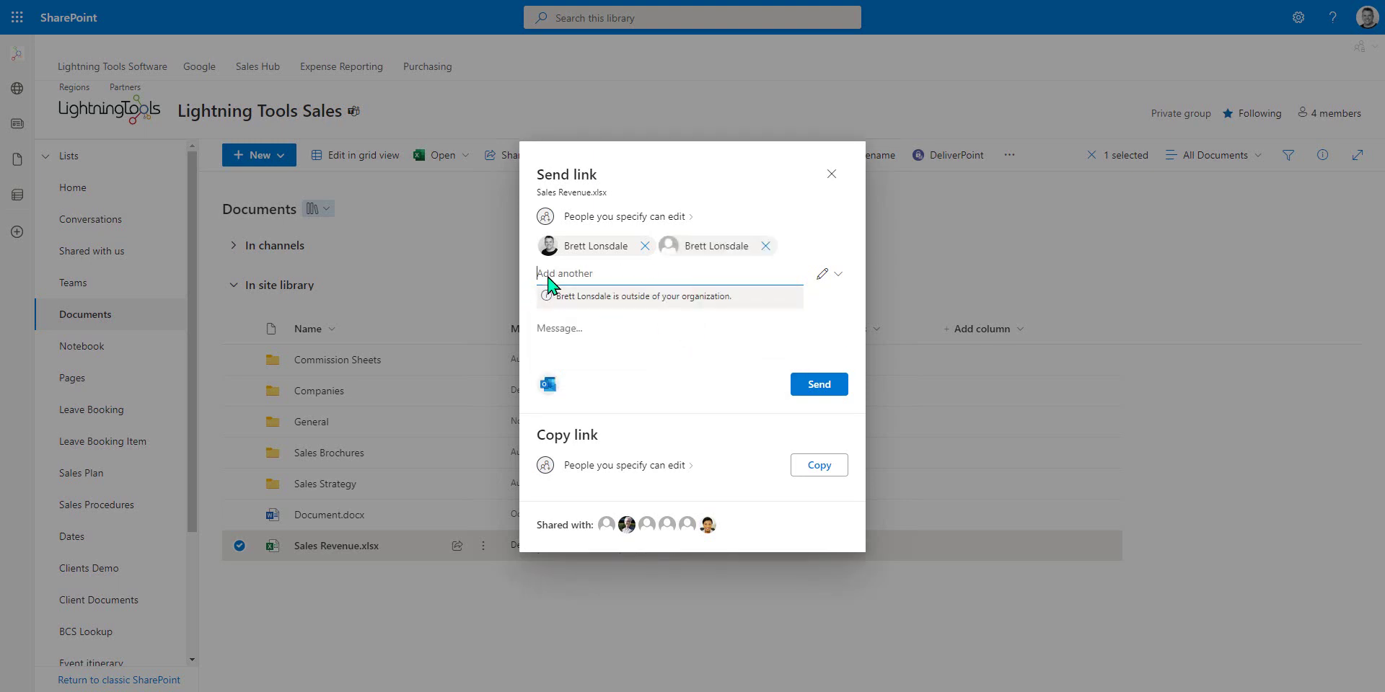
pyautogui.click(826, 470)
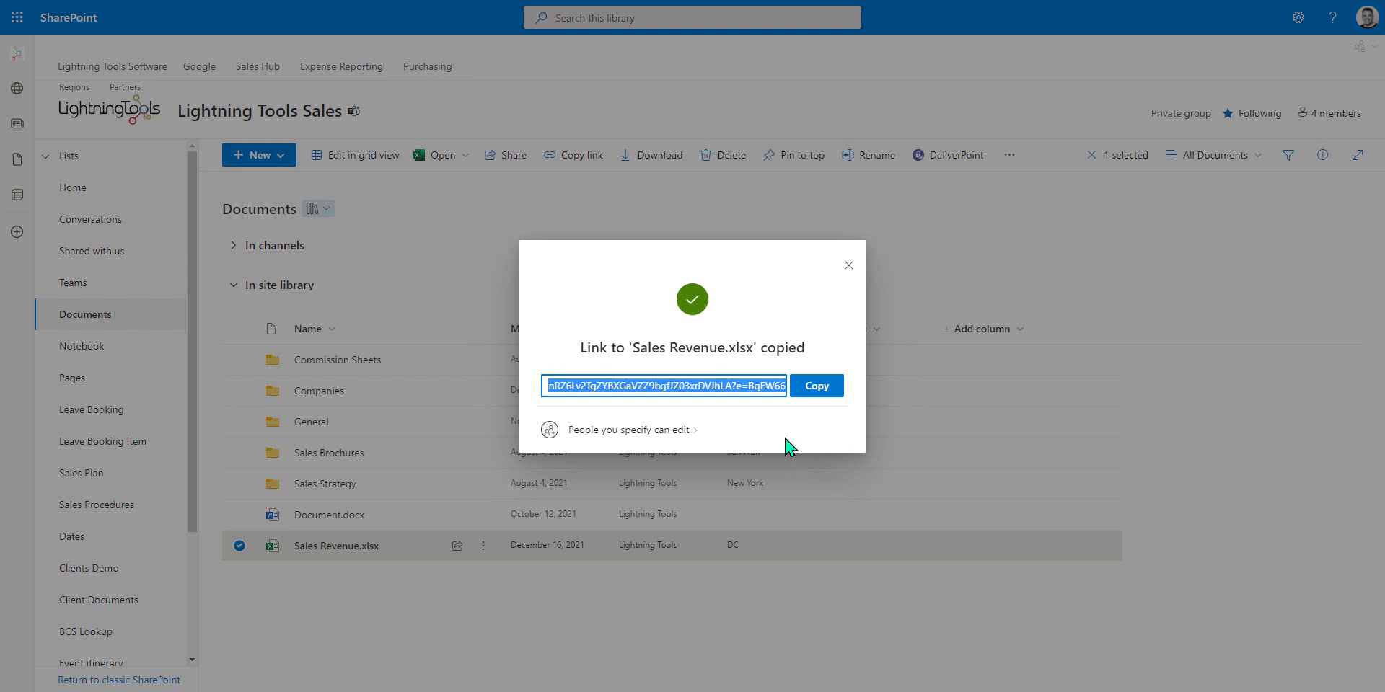
# Dismiss the link-copied confirmation and review Manage access for the Commission Sheets folder.
pyautogui.click(848, 266)
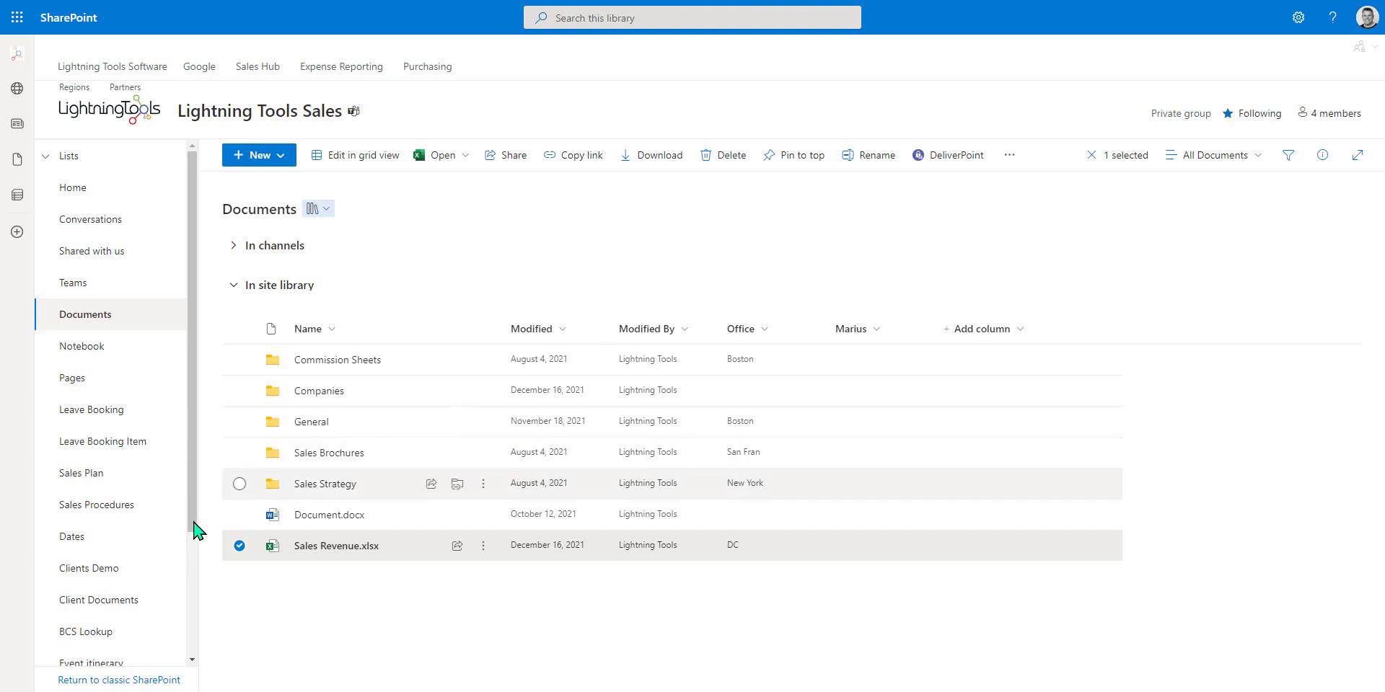
pyautogui.click(239, 546)
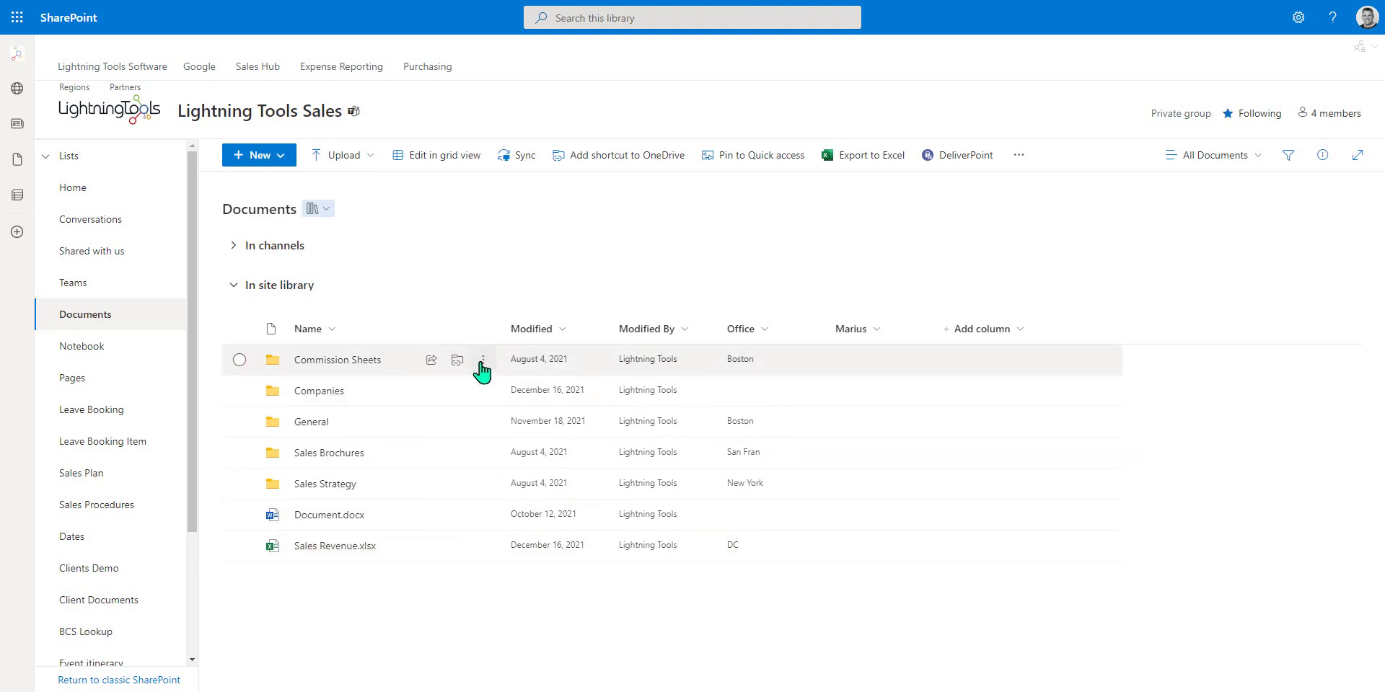
pyautogui.click(485, 368)
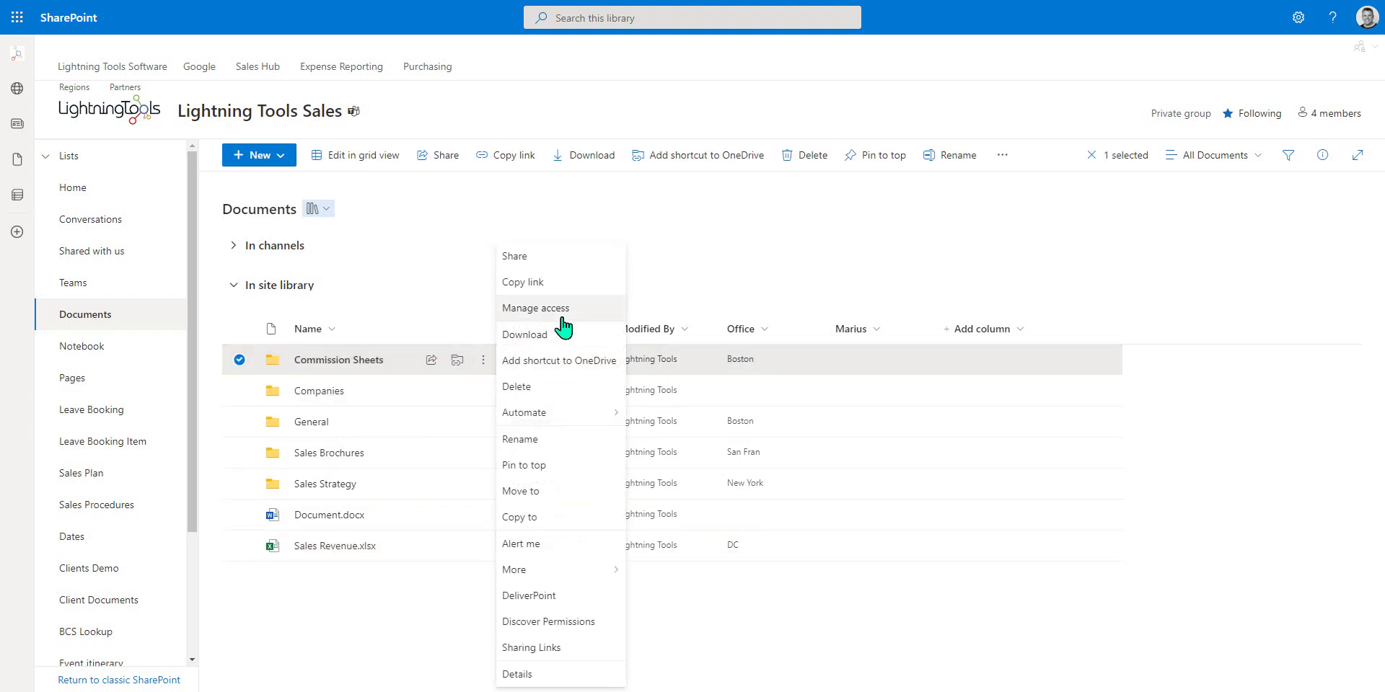
pyautogui.click(585, 310)
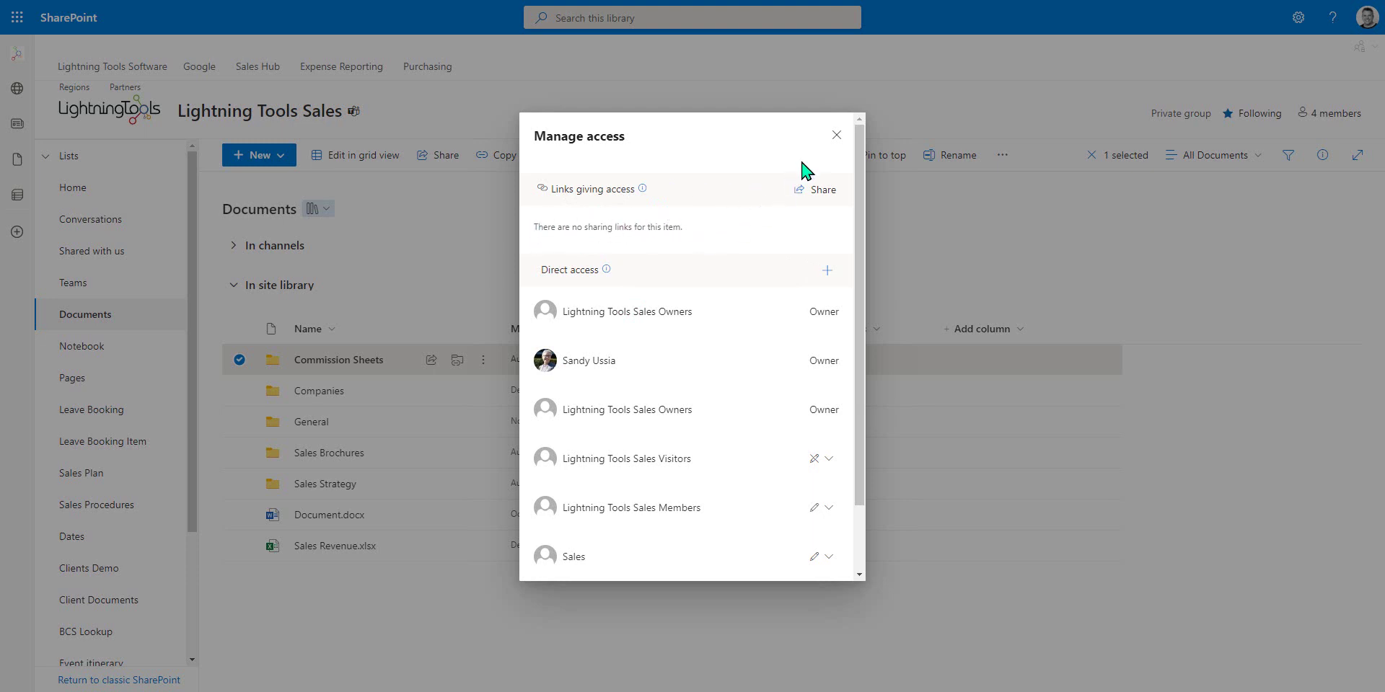
pyautogui.click(835, 138)
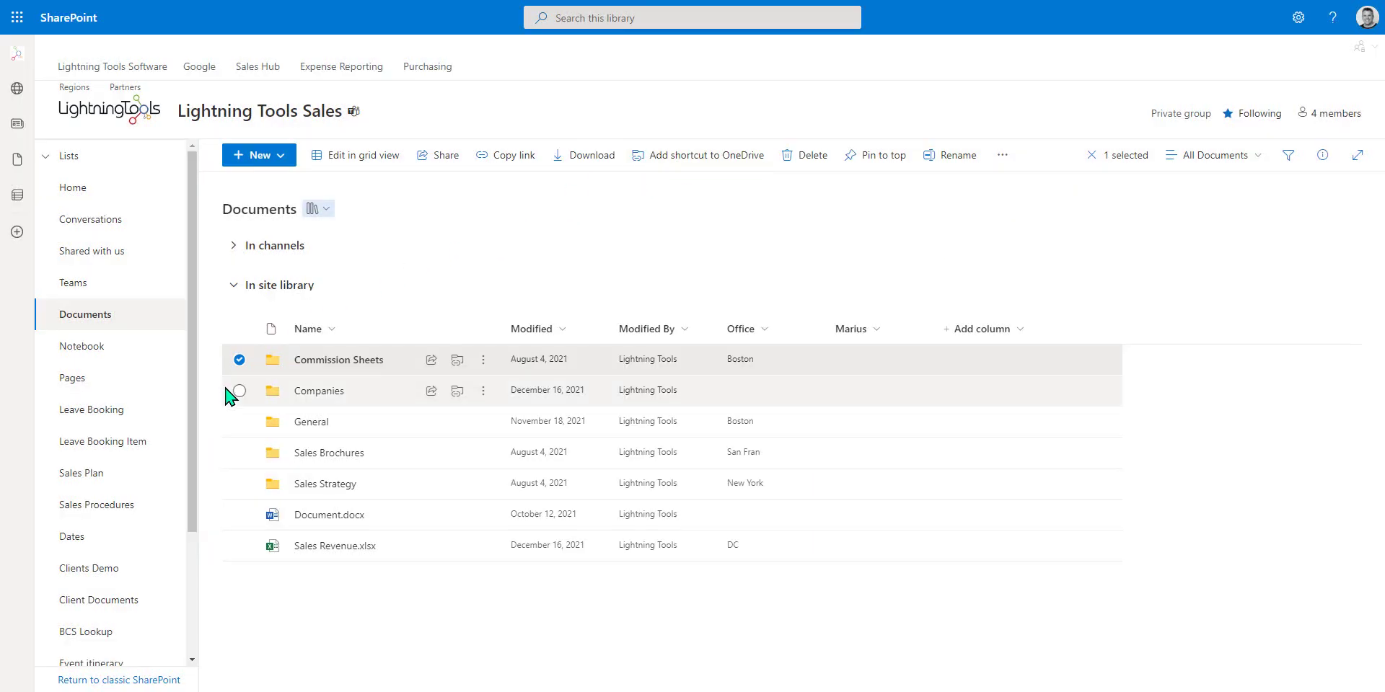
# In Manage access, confirm the Sales Revenue.xlsx edit link covers a colleague and an external user.
pyautogui.click(239, 546)
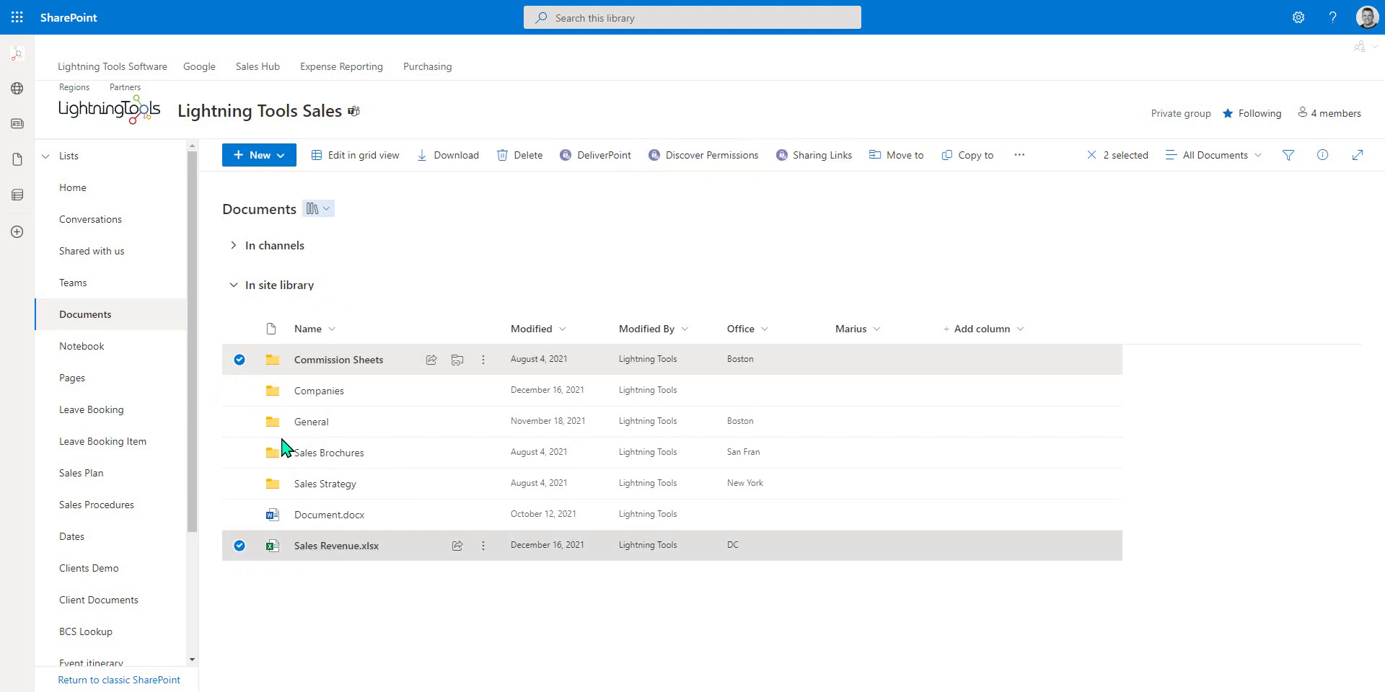
pyautogui.click(483, 547)
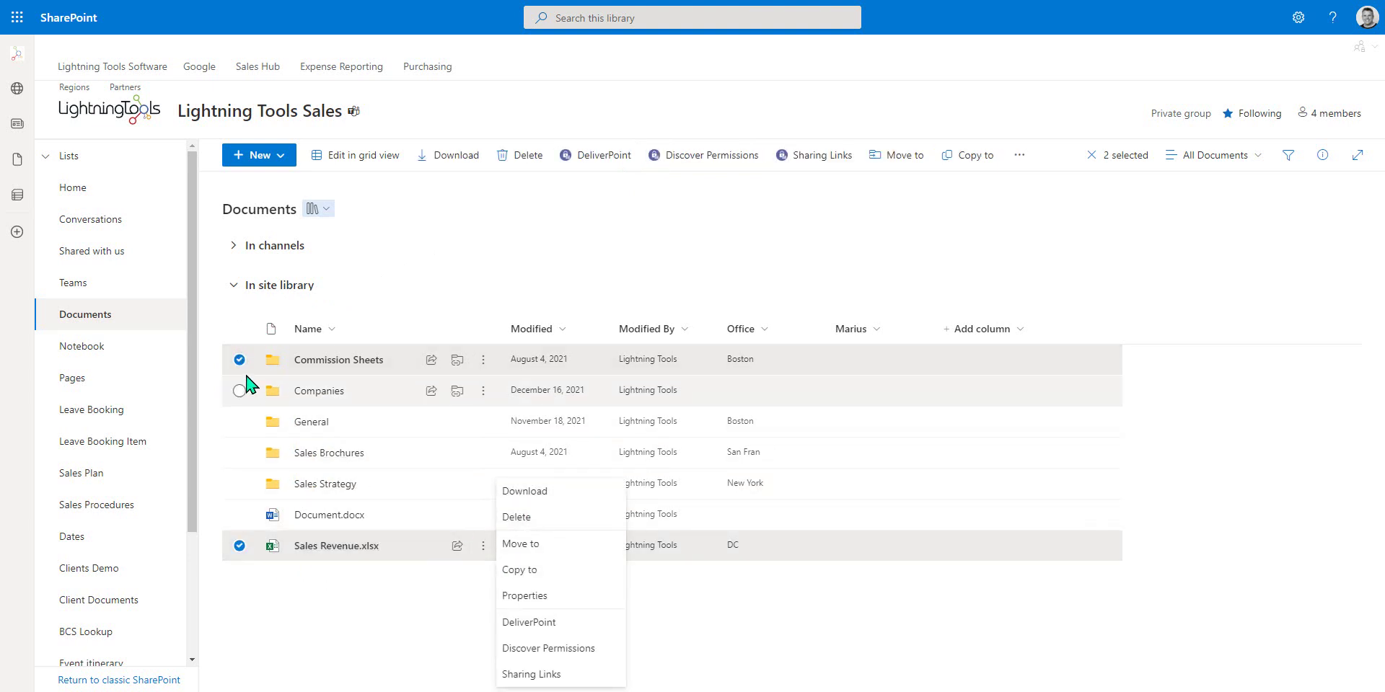
pyautogui.click(240, 359)
pyautogui.click(484, 546)
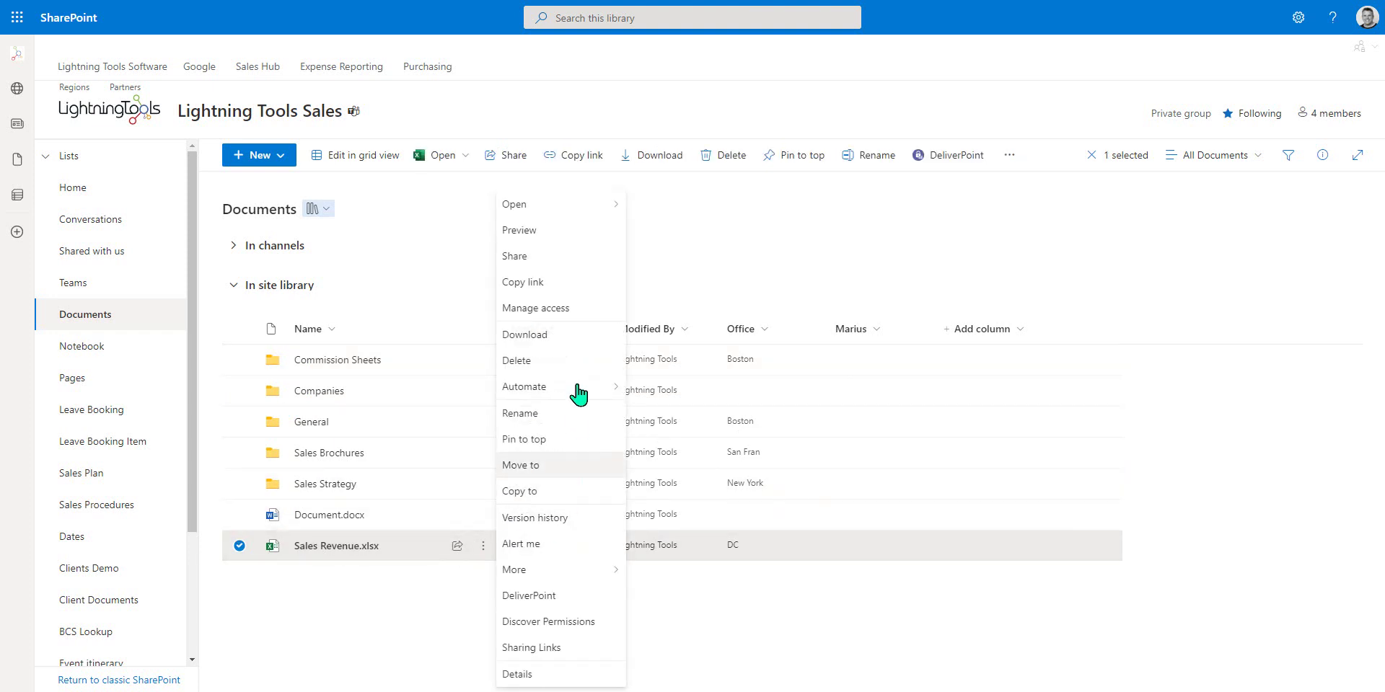
pyautogui.click(570, 318)
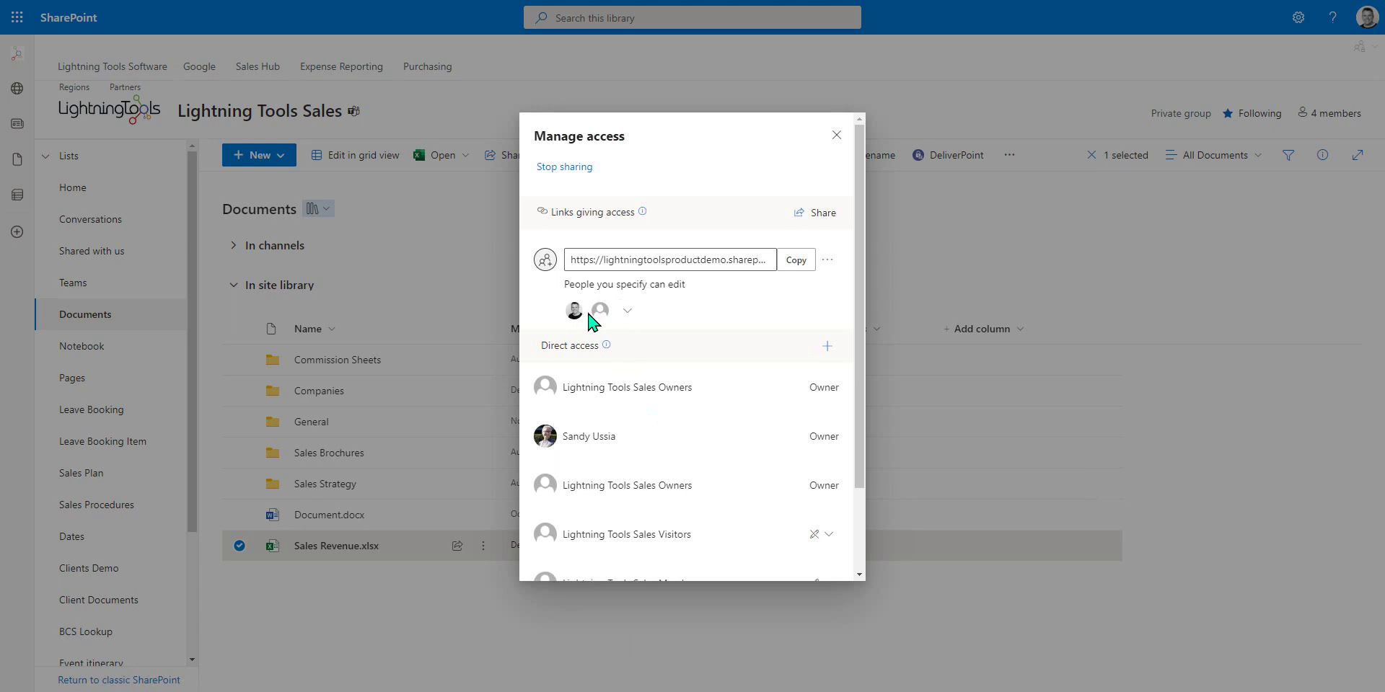
pyautogui.moveTo(604, 322)
pyautogui.click(627, 311)
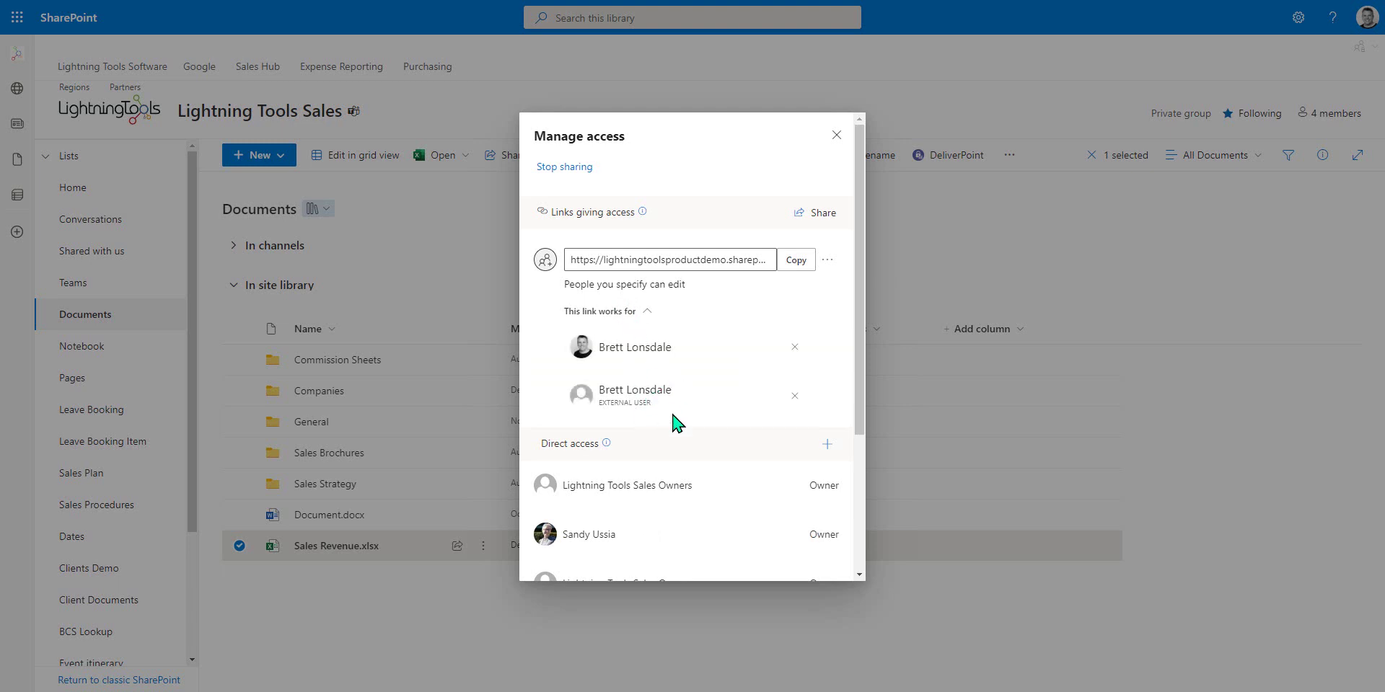
pyautogui.click(836, 136)
pyautogui.click(239, 546)
pyautogui.moveTo(380, 552)
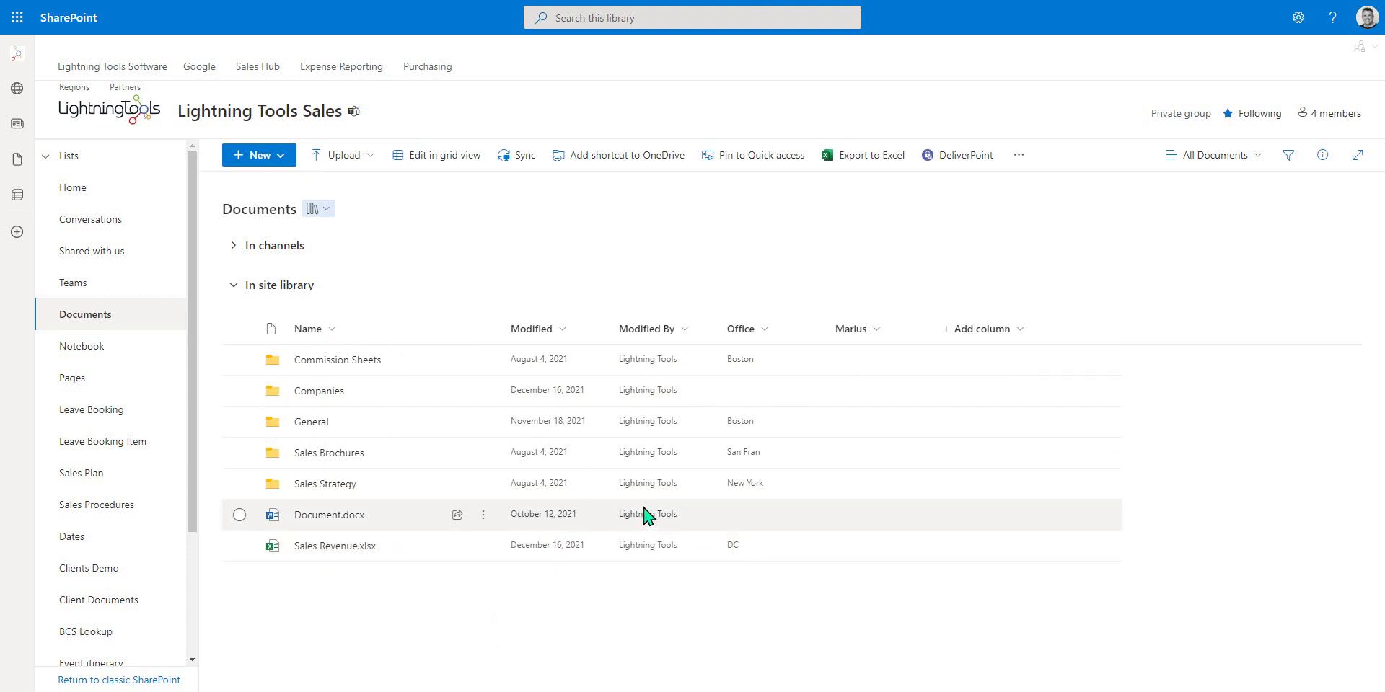
# Run the DeliverPoint Sharing Links report for Sales Revenue.xlsx, Document.docx, Sales Strategy and Sales Brochures.
pyautogui.click(241, 546)
pyautogui.click(240, 515)
pyautogui.click(240, 484)
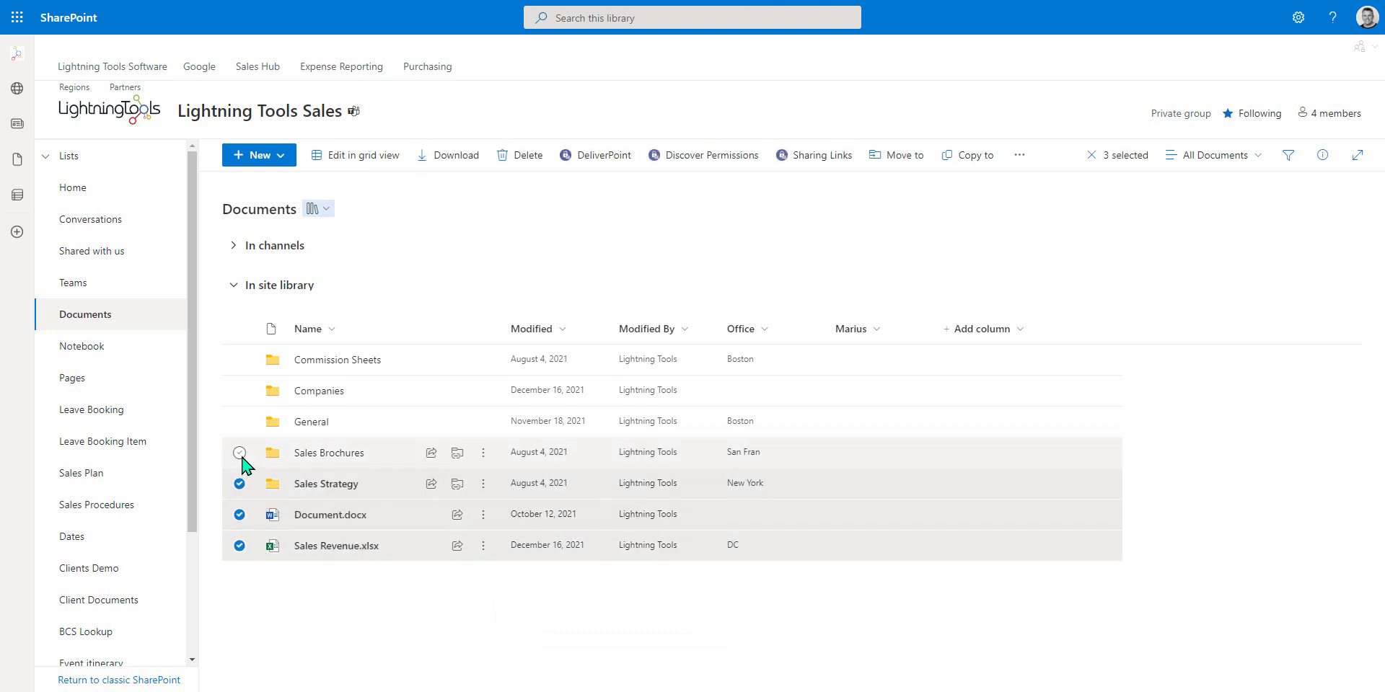
pyautogui.click(240, 453)
pyautogui.click(483, 453)
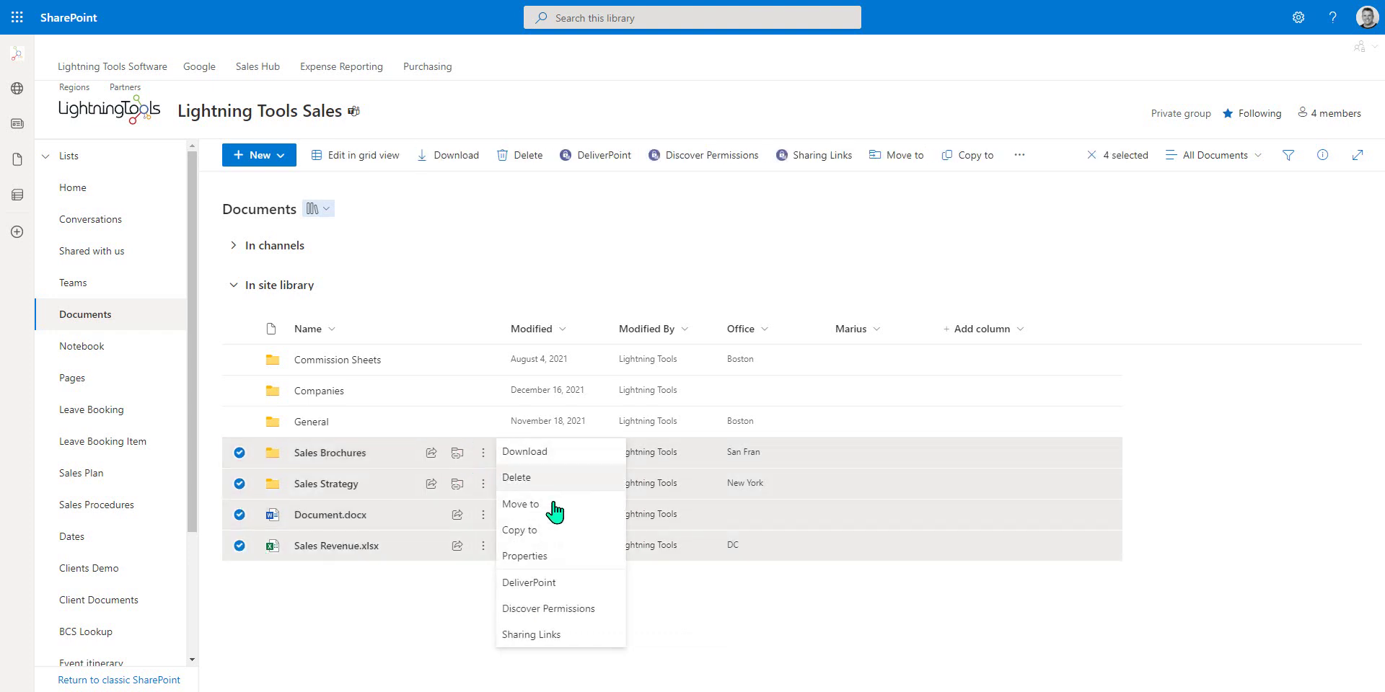
pyautogui.click(559, 638)
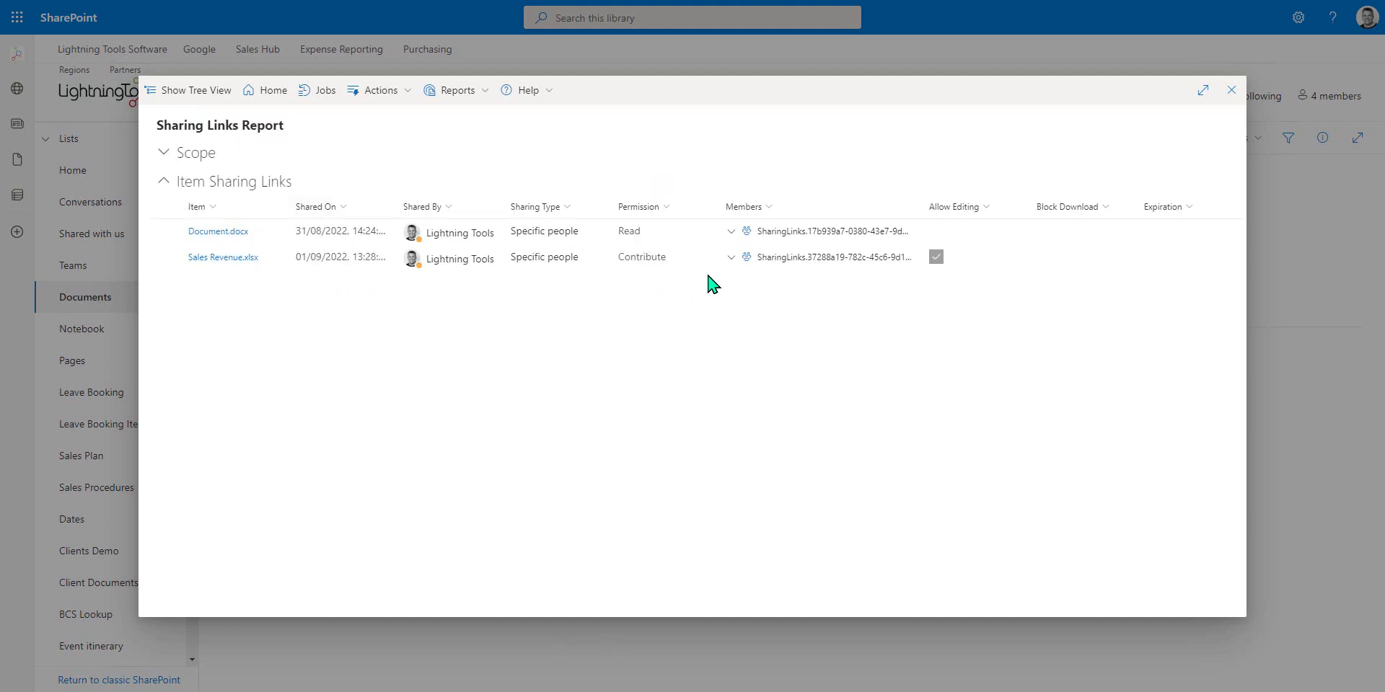
# Expand the members of the Document.docx and Sales Revenue.xlsx links, select both, and close the report.
pyautogui.click(725, 233)
pyautogui.click(730, 232)
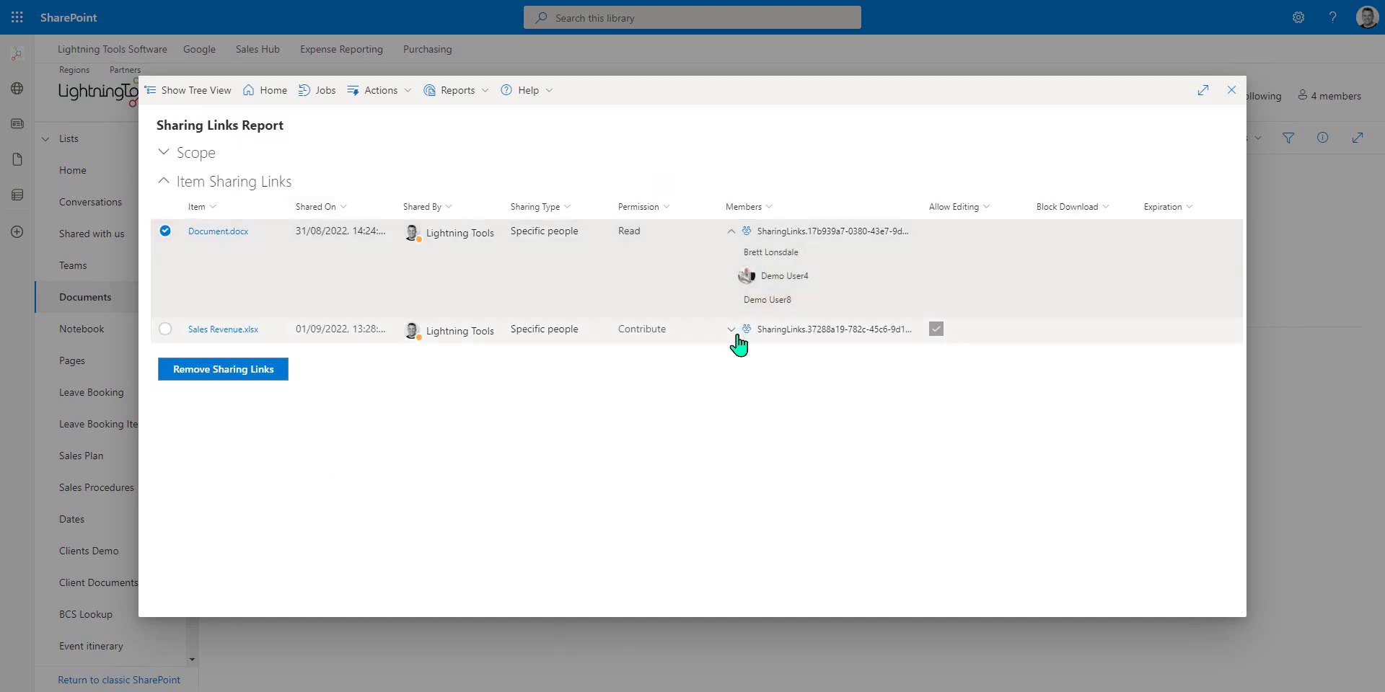
pyautogui.click(730, 332)
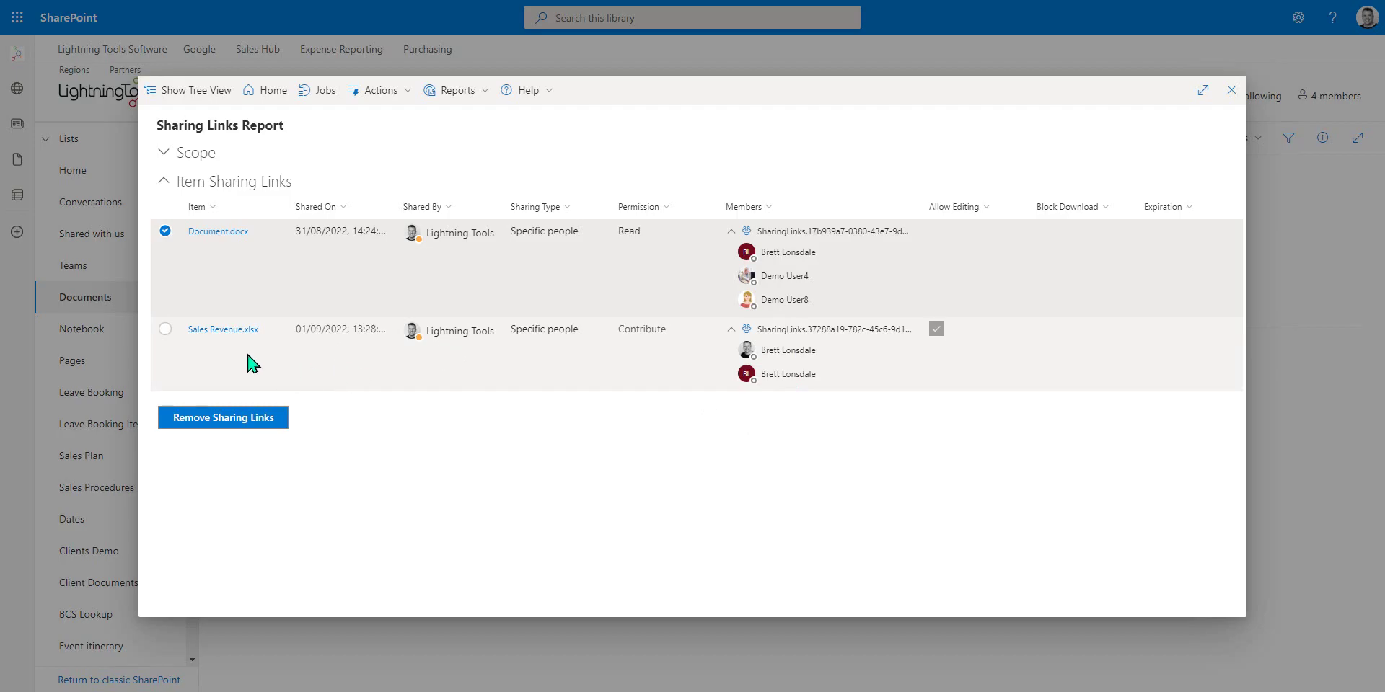
pyautogui.click(229, 332)
pyautogui.click(167, 331)
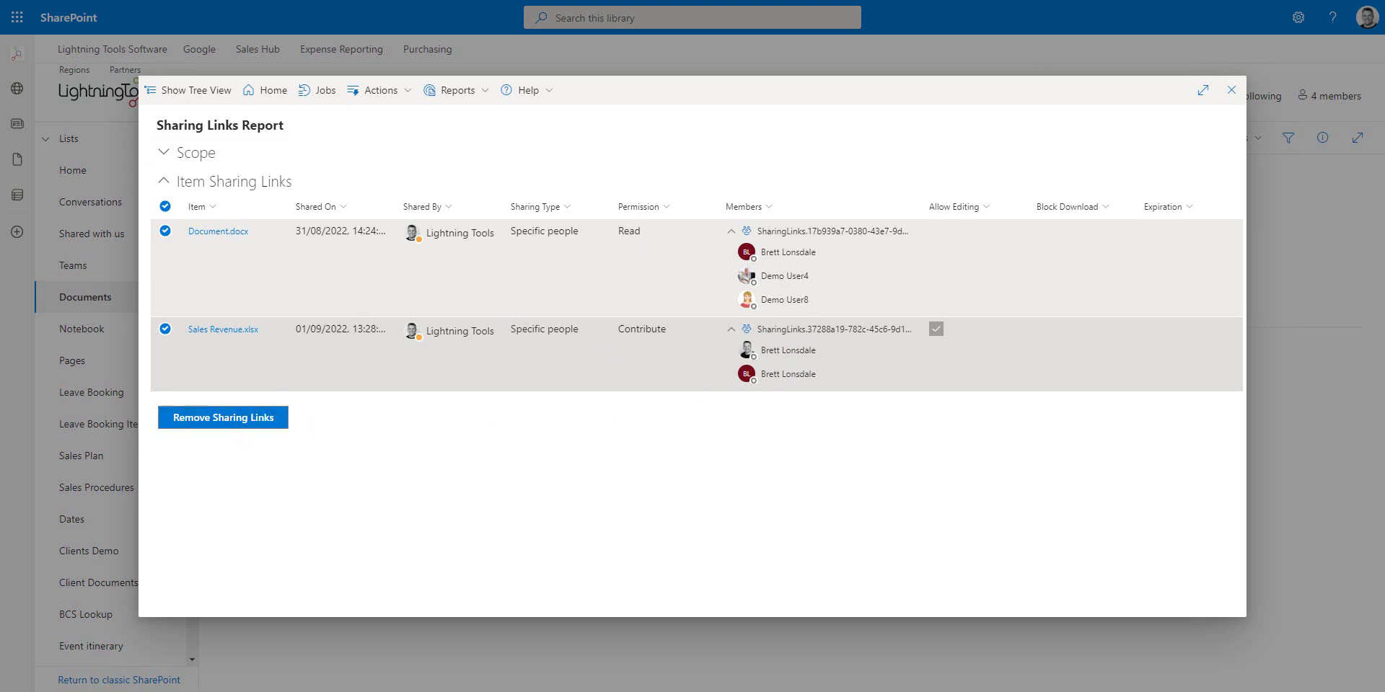
pyautogui.click(1230, 92)
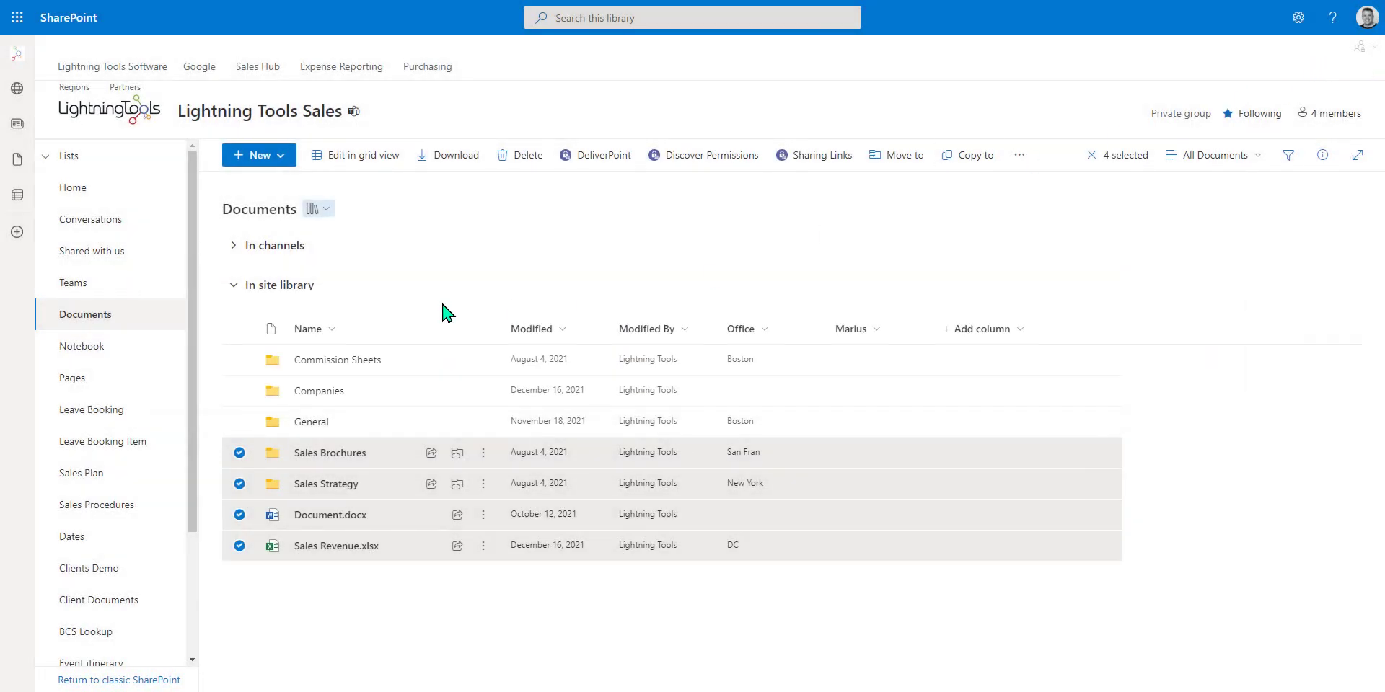
pyautogui.click(1019, 155)
# Remove the Document.docx sharing link using the site-wide DeliverPoint Sharing Links report.
pyautogui.click(823, 167)
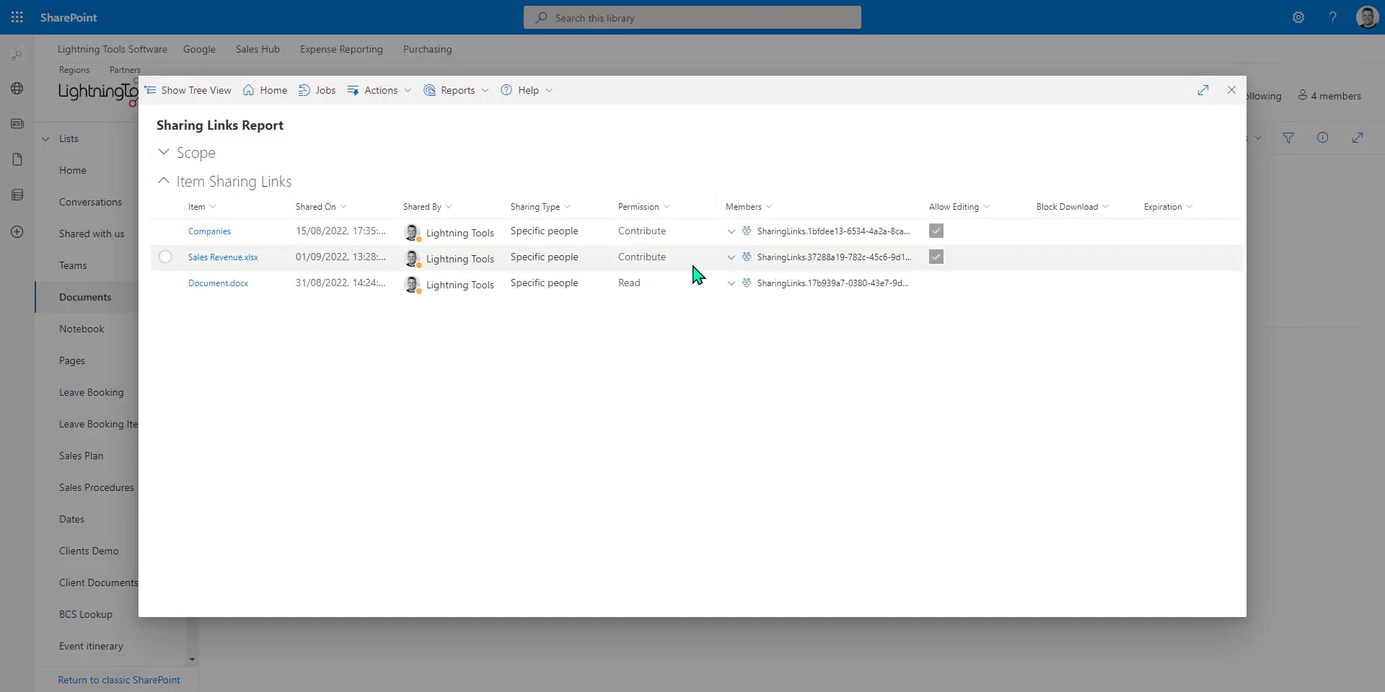
pyautogui.click(1232, 91)
pyautogui.click(1365, 55)
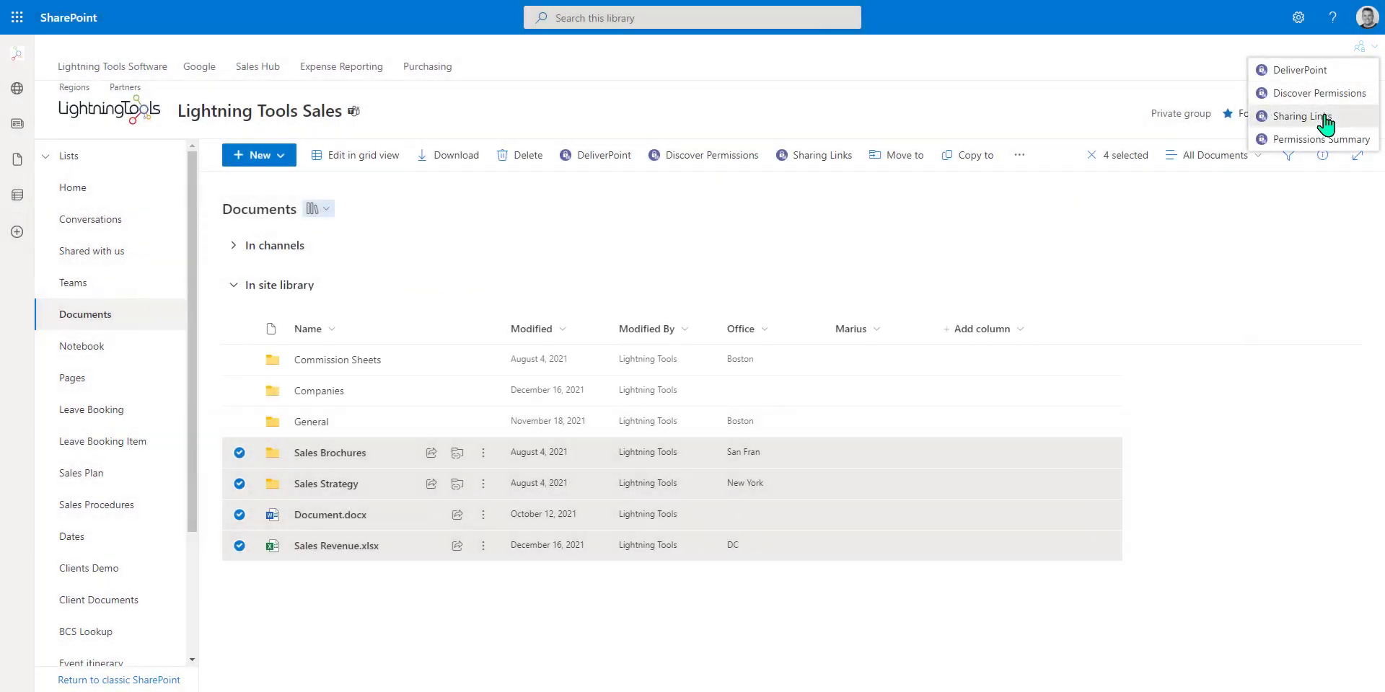
pyautogui.click(1326, 124)
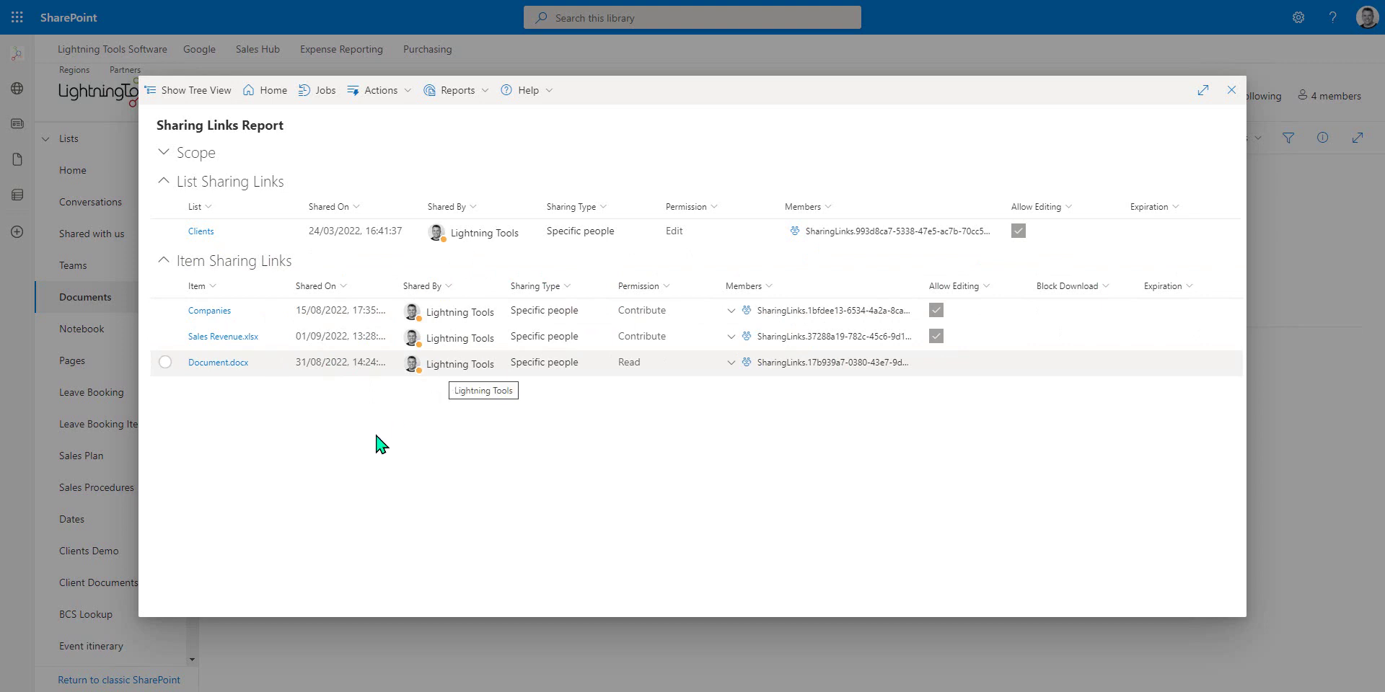
pyautogui.click(165, 363)
pyautogui.click(192, 409)
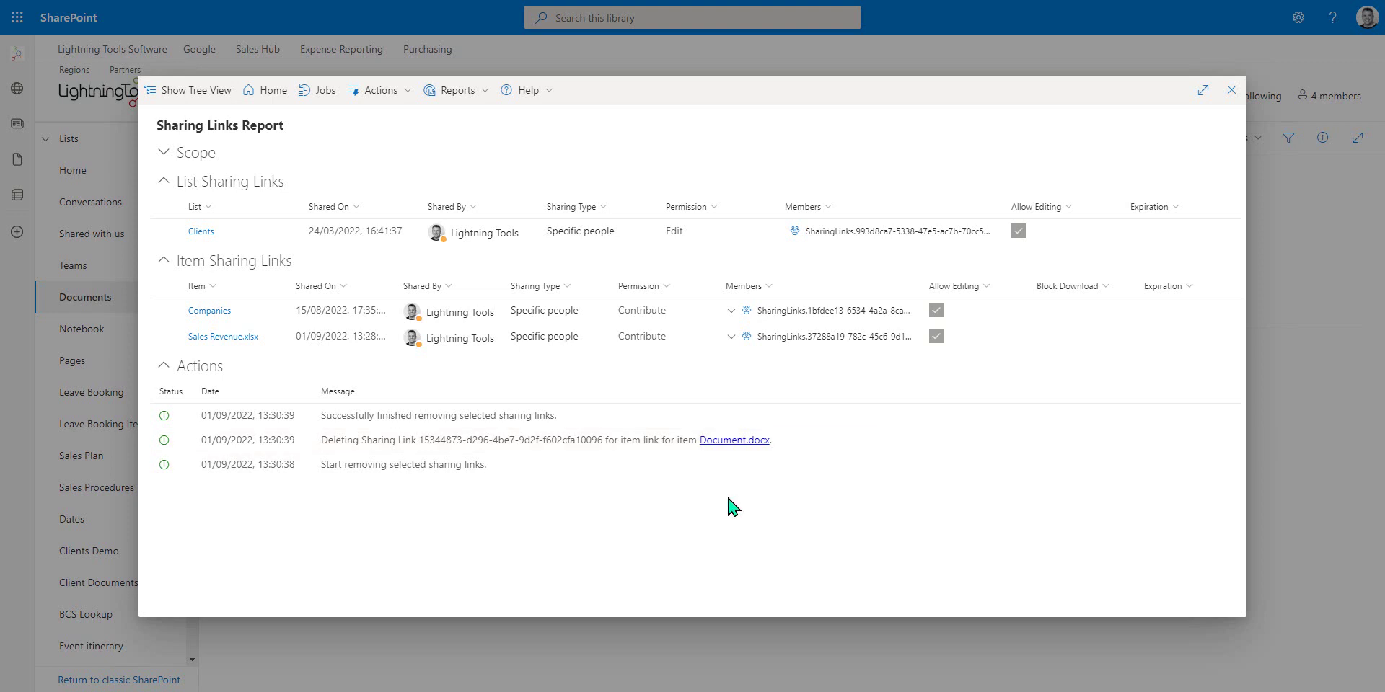
pyautogui.click(1232, 97)
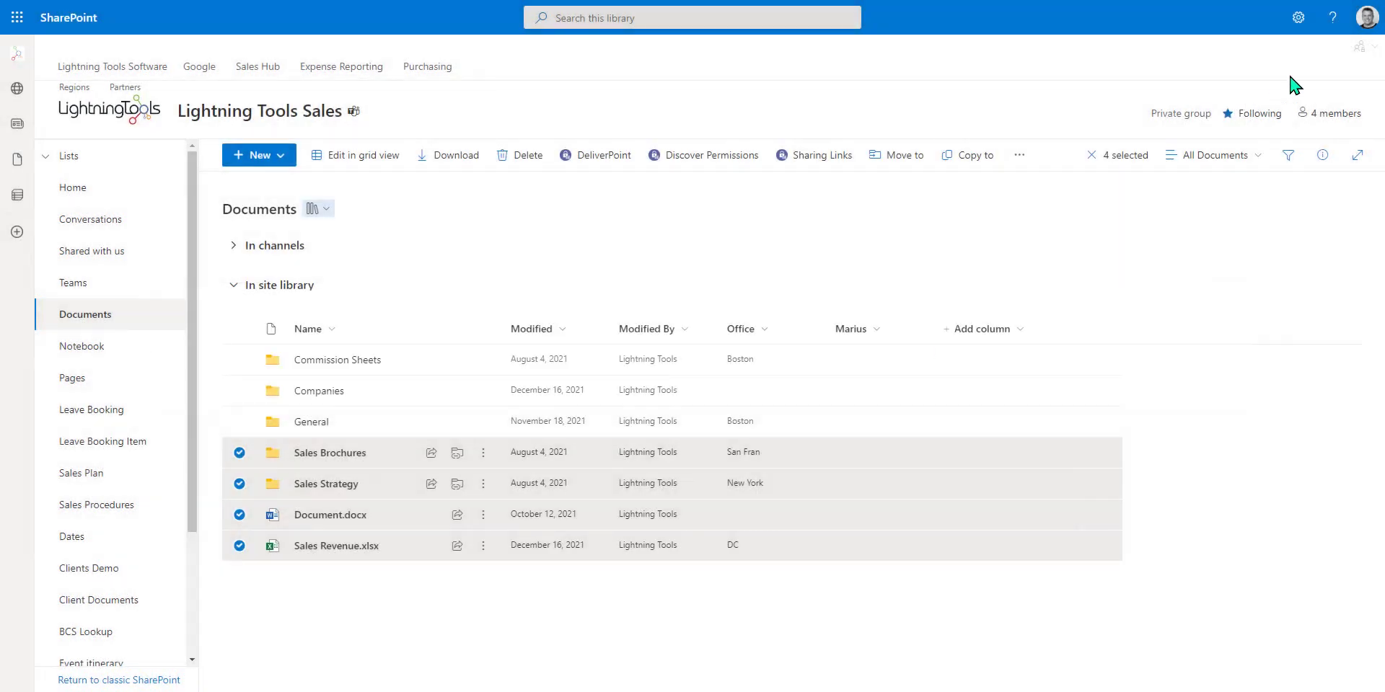
# Start a Sharing Links (Advanced) report including sub sites, filtered to Allow Editing = true.
pyautogui.click(1362, 46)
pyautogui.click(1333, 79)
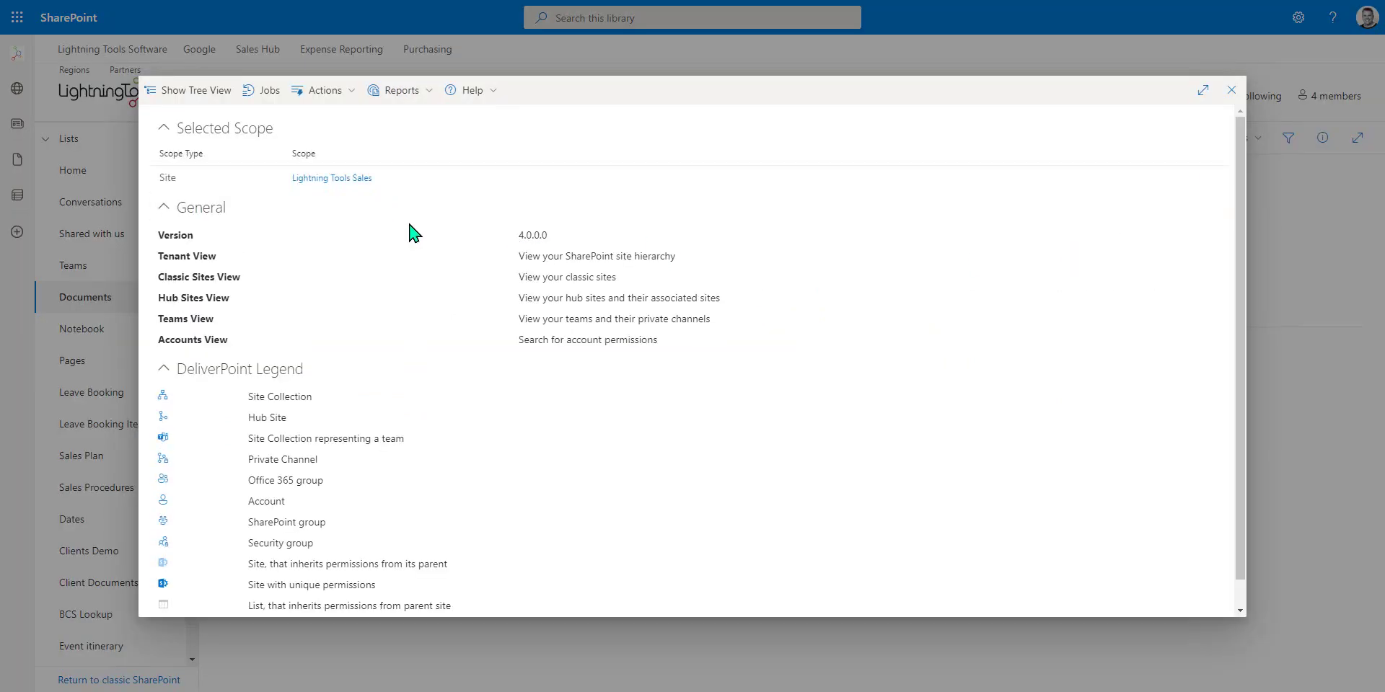
pyautogui.click(416, 95)
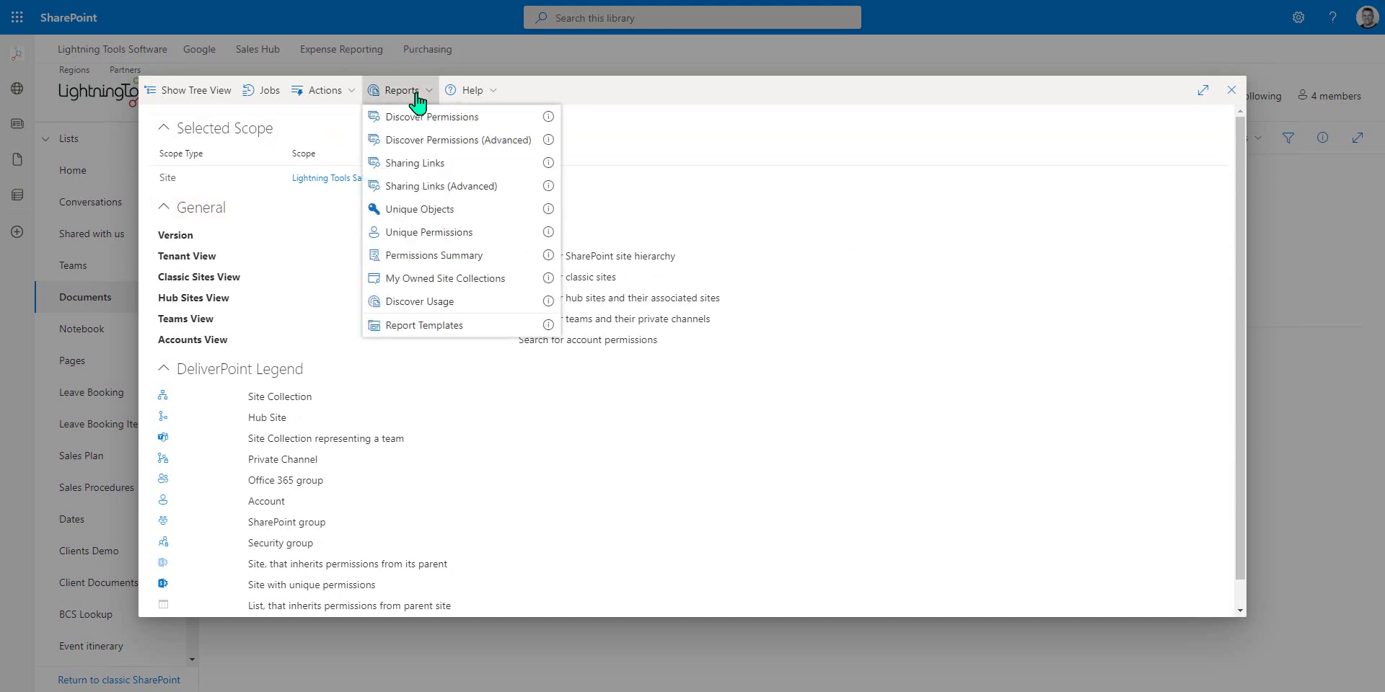
pyautogui.click(431, 189)
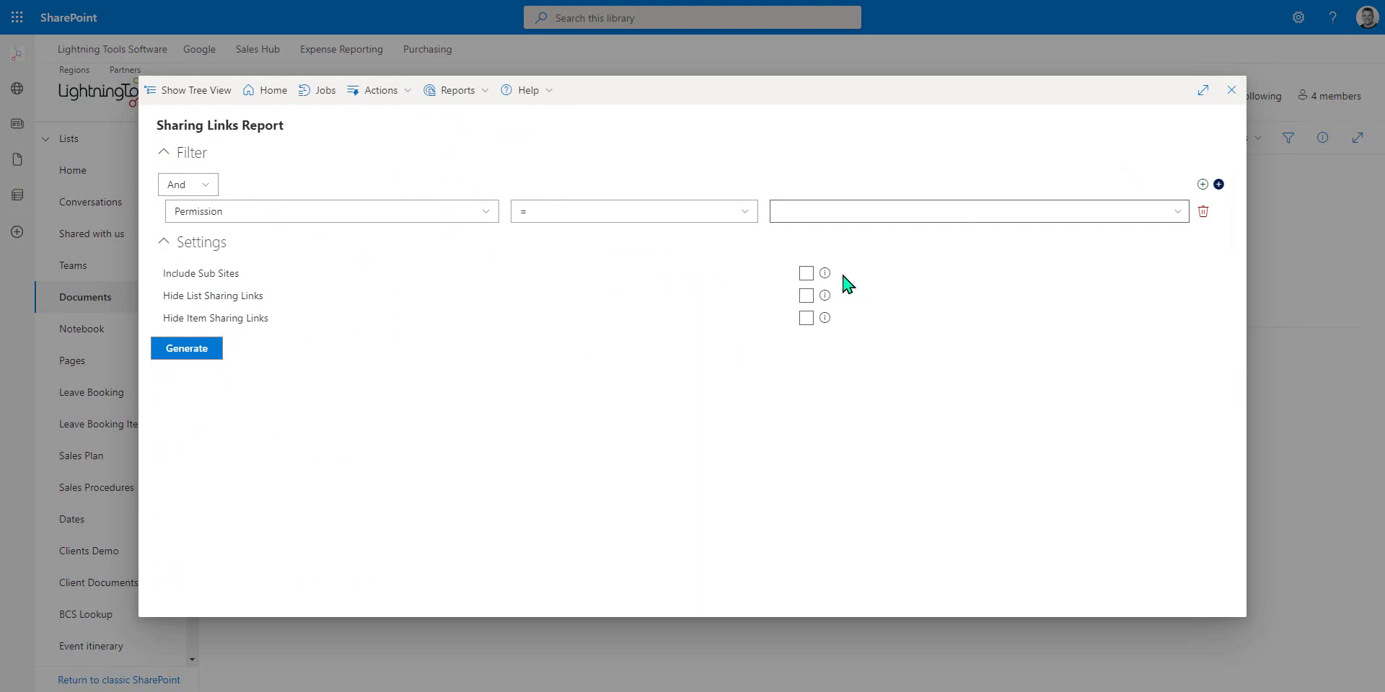
pyautogui.click(806, 273)
pyautogui.click(409, 217)
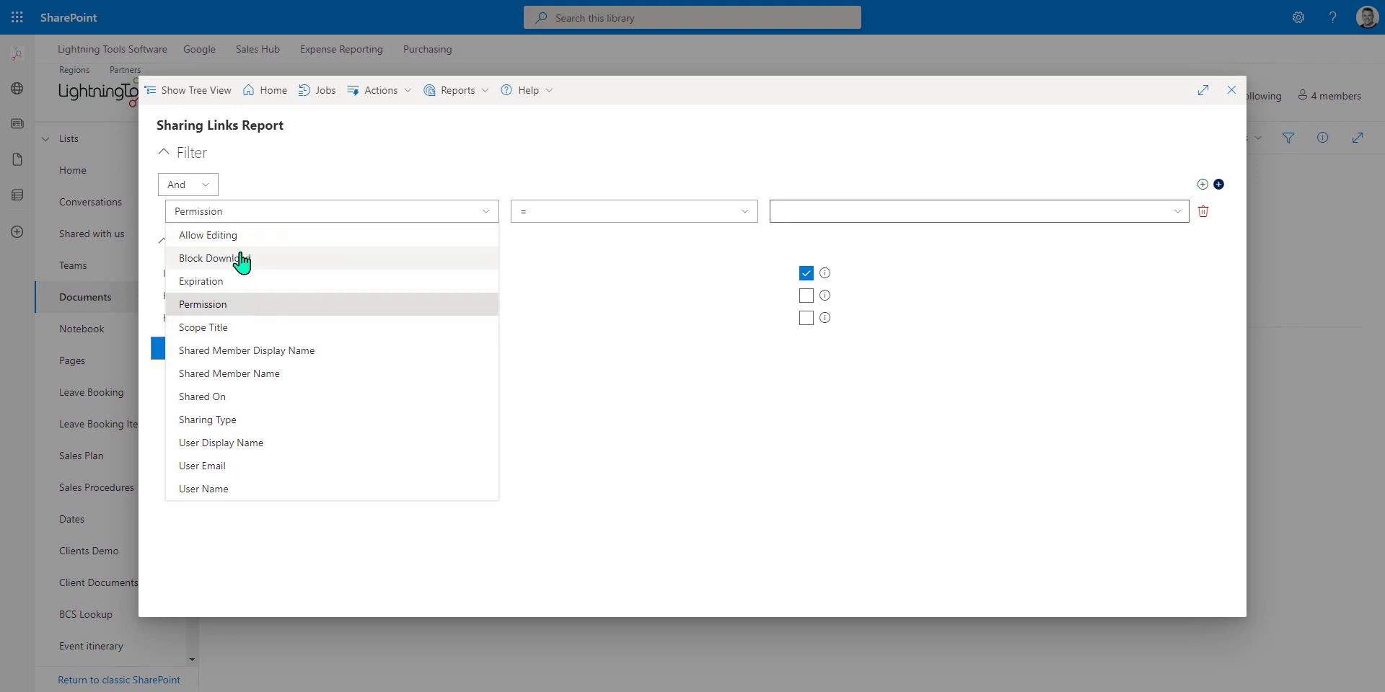
pyautogui.click(333, 238)
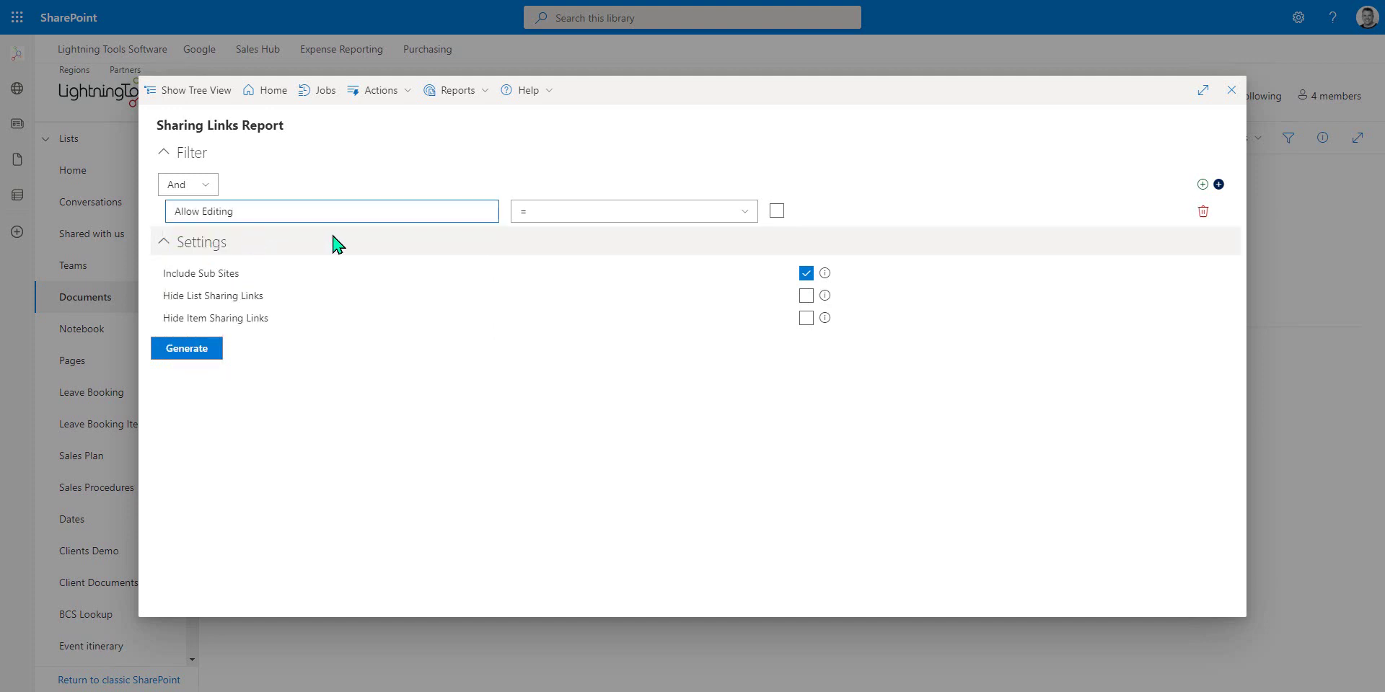
pyautogui.click(777, 211)
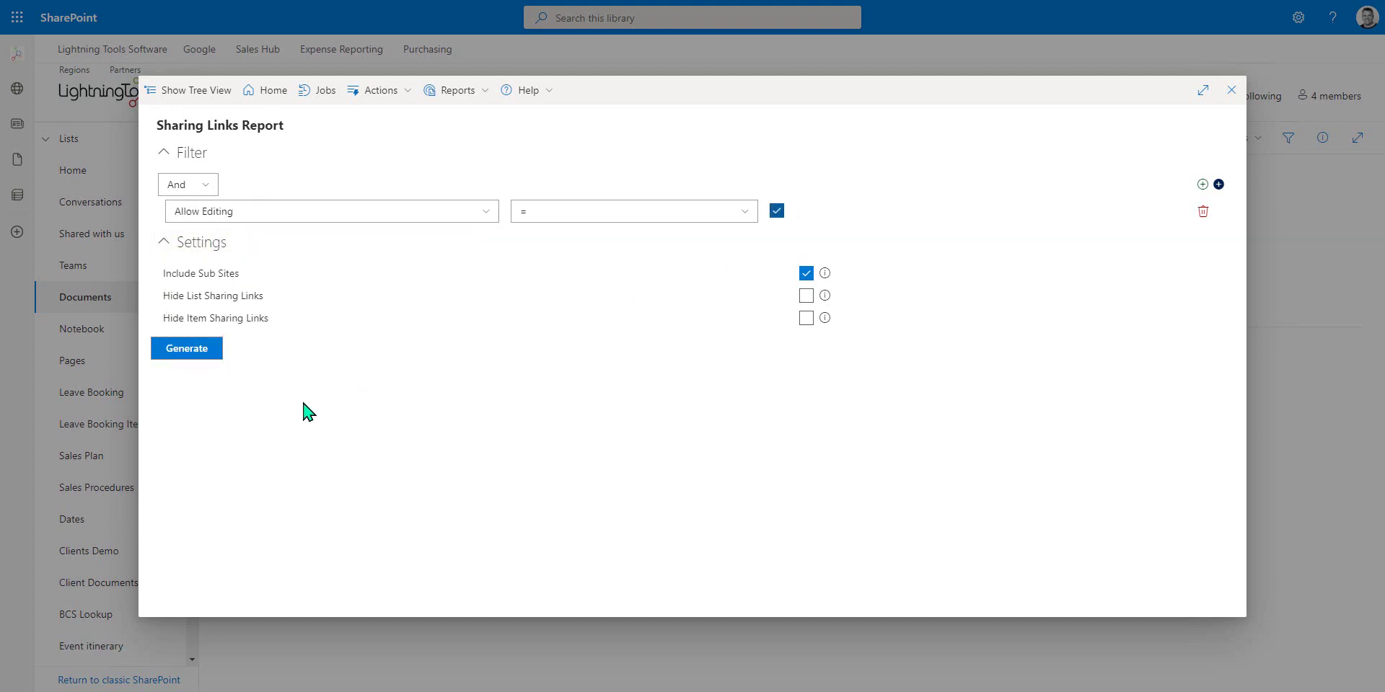
# Generate the filtered report listing the editable Clients, Companies and Sales Revenue.xlsx links.
pyautogui.click(192, 348)
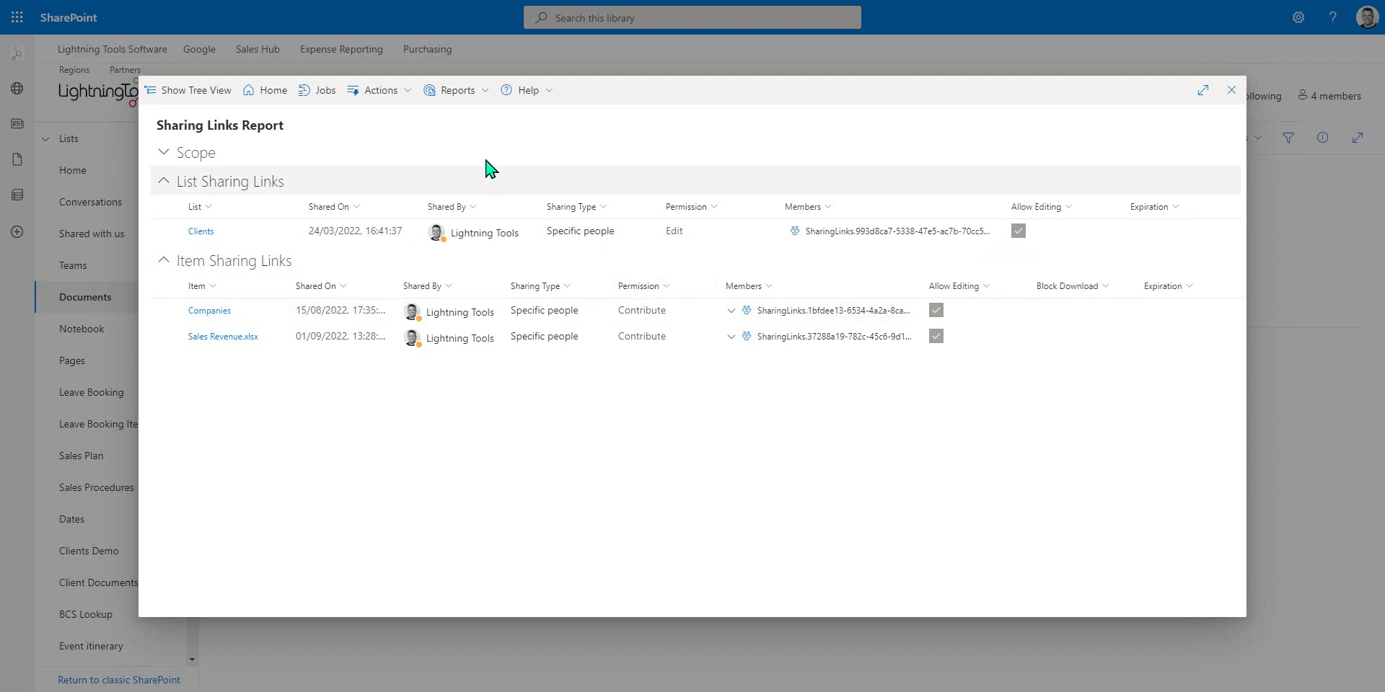
pyautogui.click(407, 100)
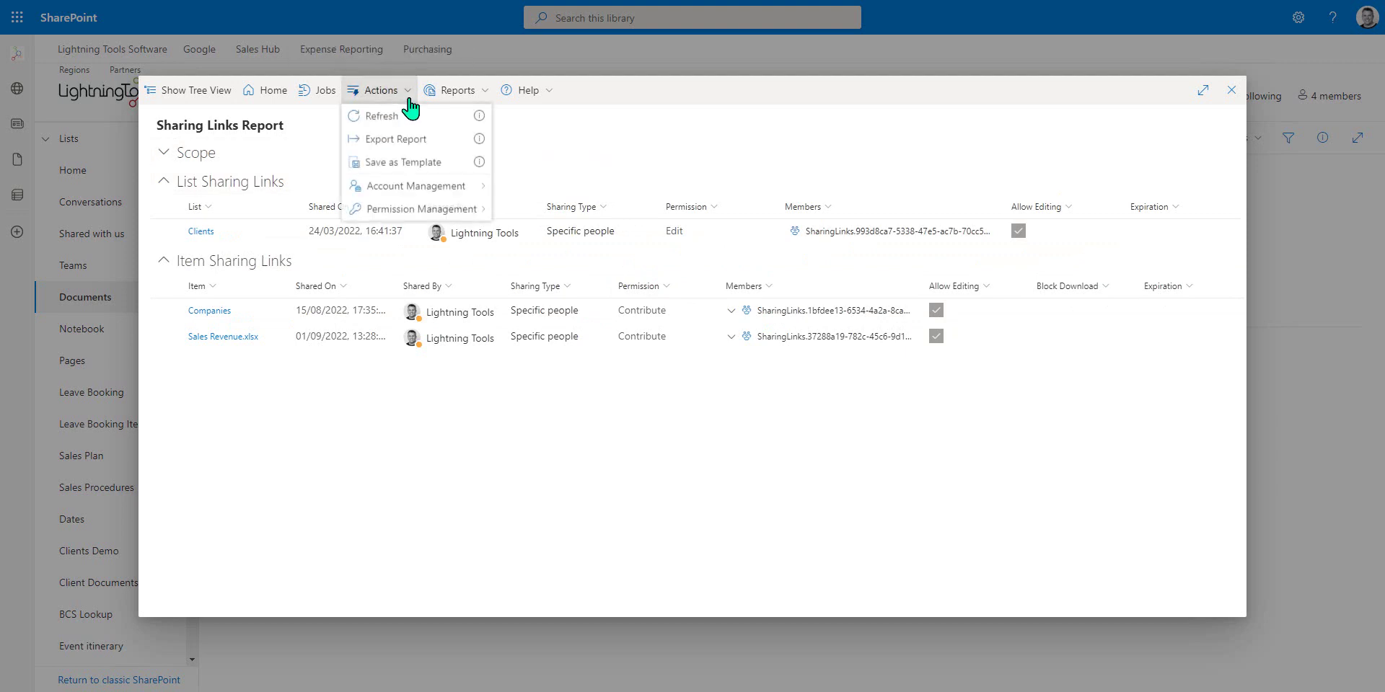